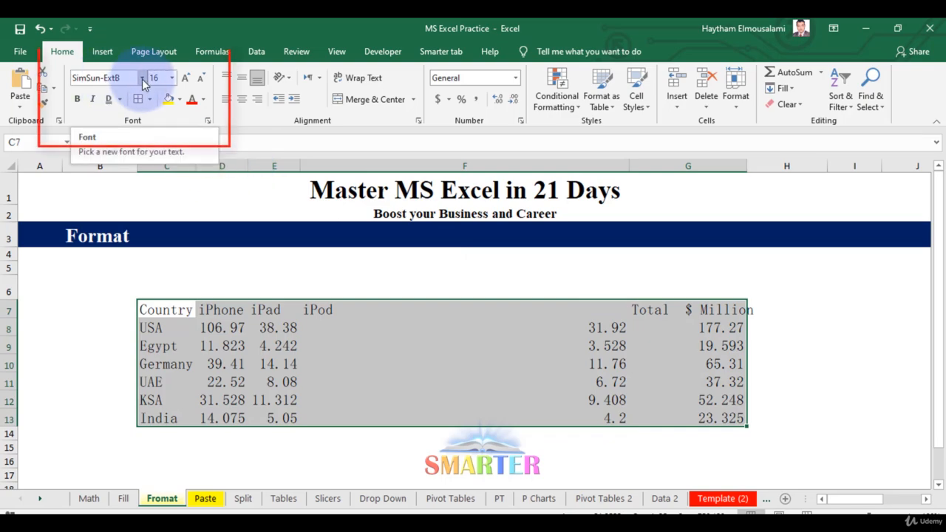
Set the font of the table C7:G13 to Times New Roman.
click(142, 79)
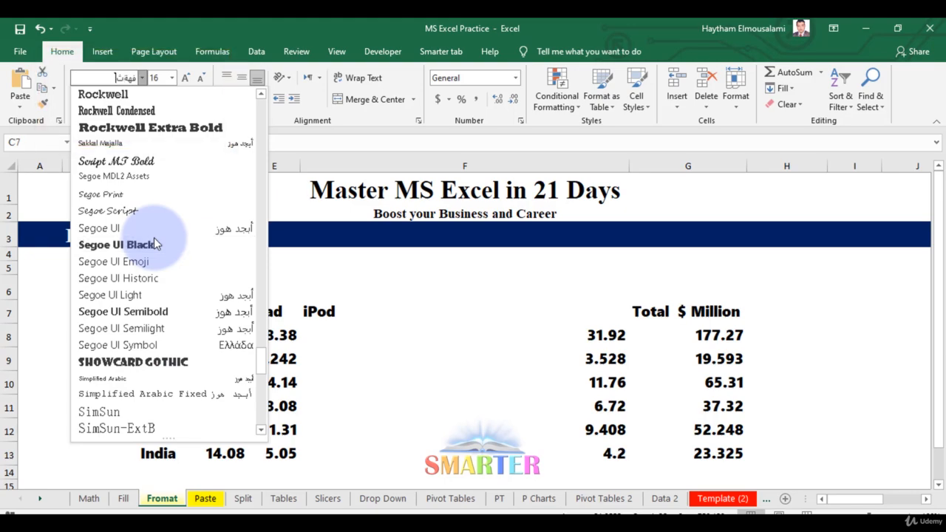
key(Escape)
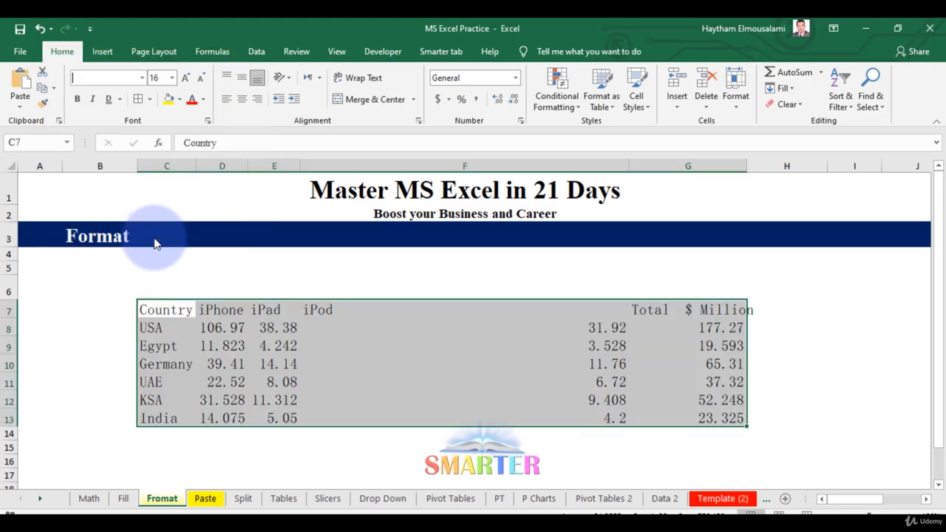
text(Times New Roma)
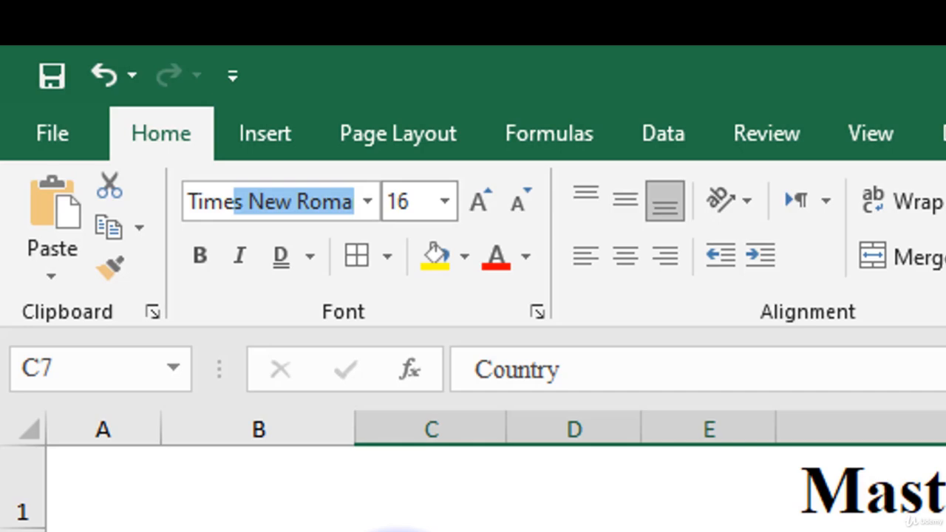
key(Return)
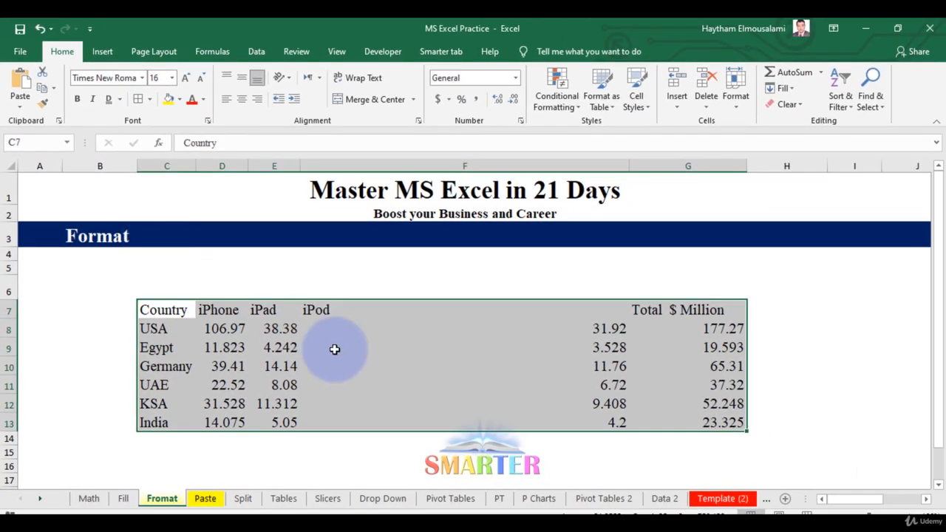
Decrease and increase the font size of the table text step by step, ending at 18.
click(200, 78)
click(201, 77)
click(200, 78)
click(200, 77)
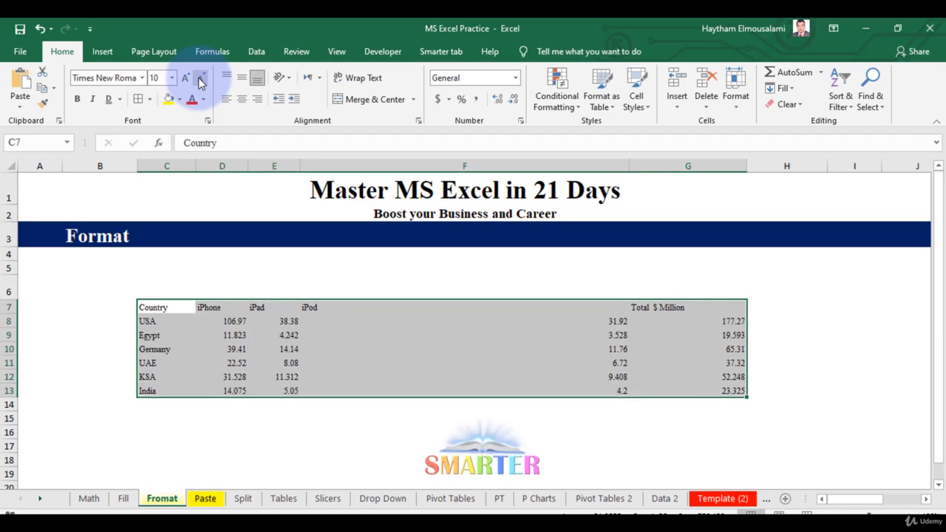
click(201, 78)
click(186, 78)
click(185, 79)
click(186, 79)
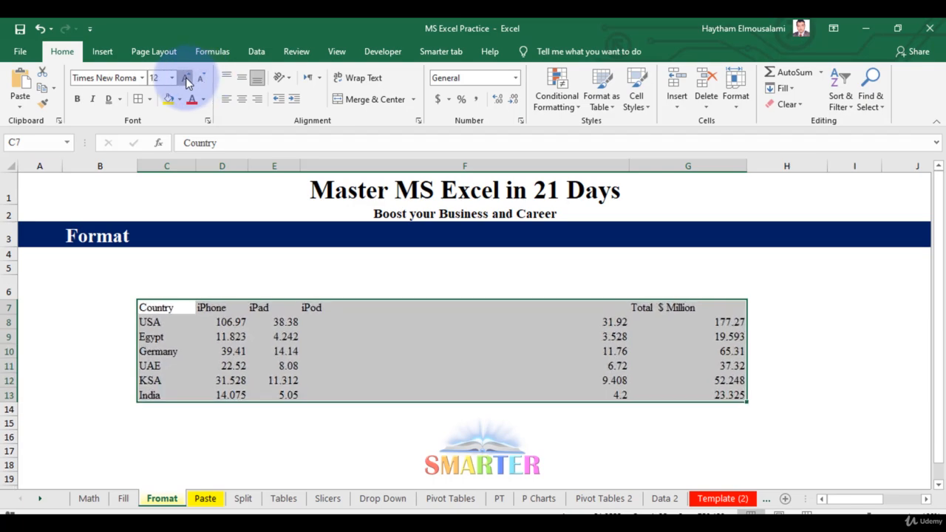
click(186, 79)
click(185, 78)
click(186, 79)
click(186, 78)
click(186, 78)
click(200, 78)
click(199, 79)
click(199, 78)
click(199, 78)
click(200, 78)
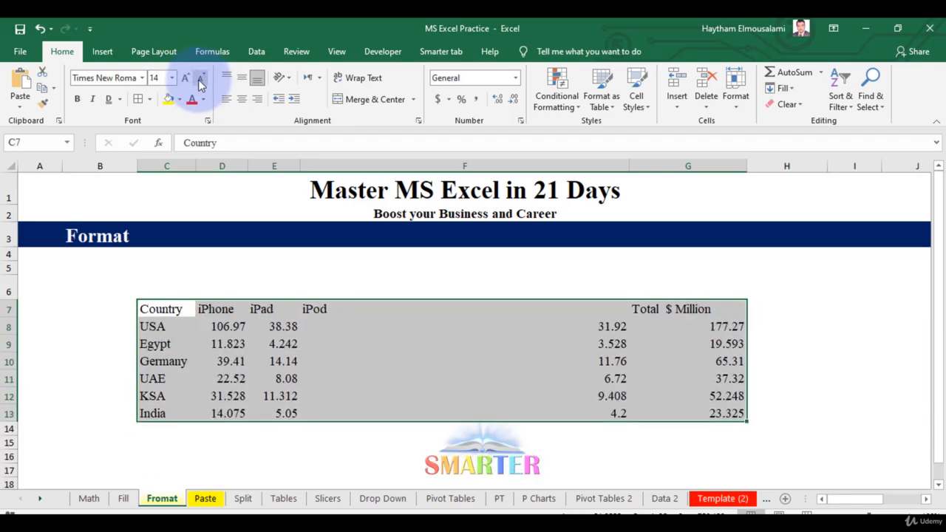
click(199, 78)
click(200, 78)
click(185, 78)
click(185, 78)
click(185, 78)
click(186, 78)
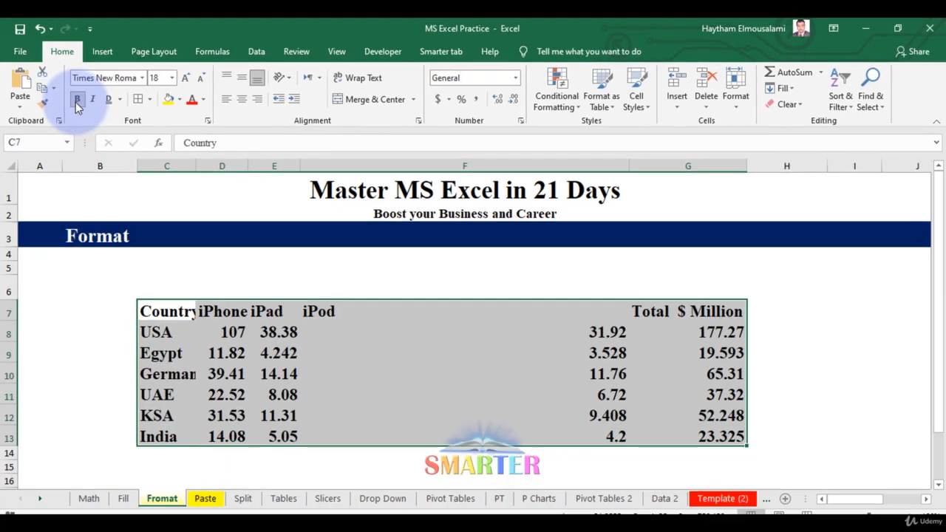
Turn bold off and on again for the table text and center it horizontally in its cells.
click(77, 100)
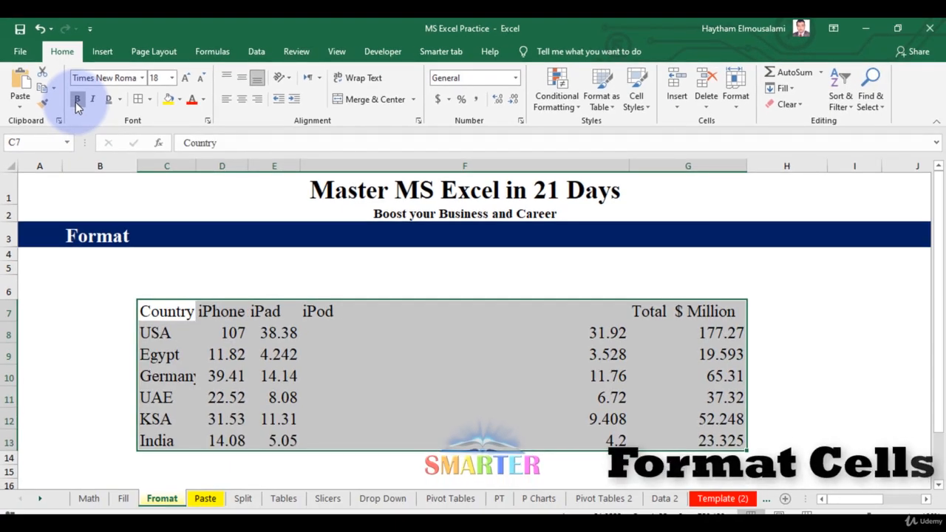
key(ctrl+b)
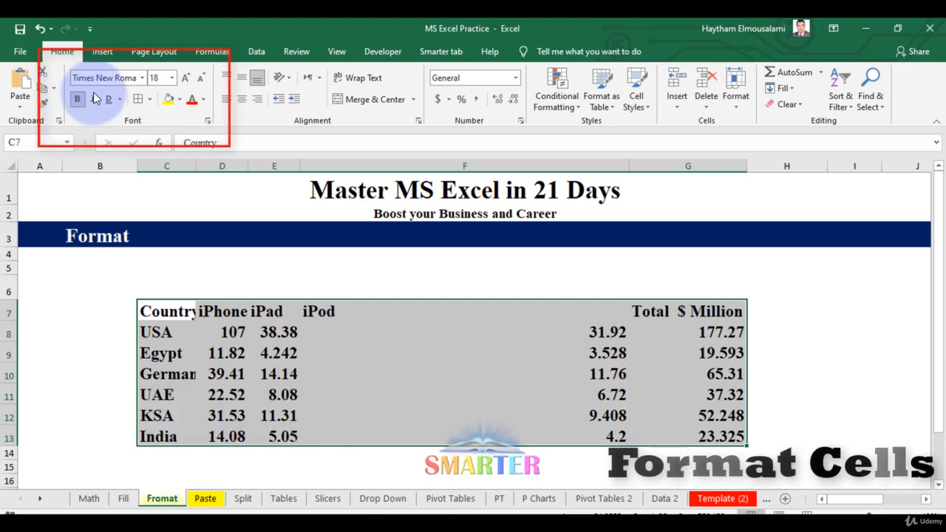
click(246, 106)
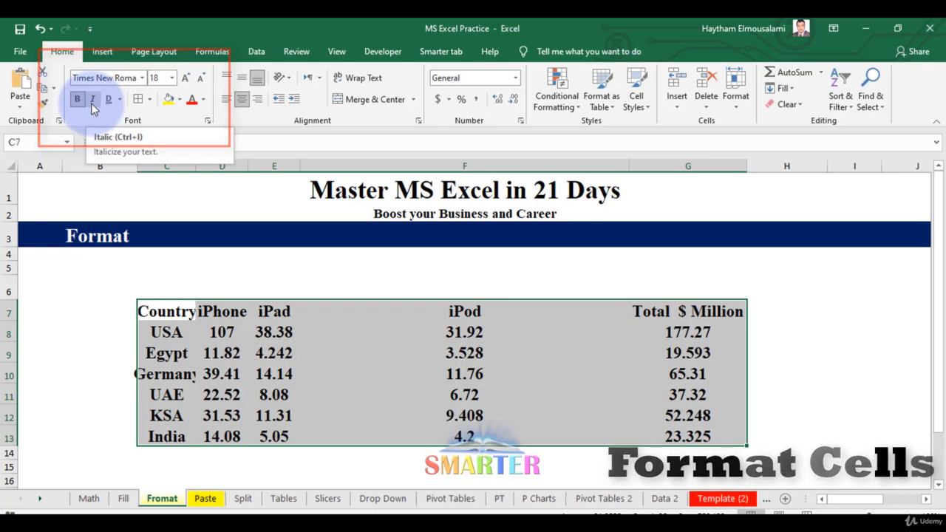
Try italic and double underline on the table text, leaving it non-italic with a single underline.
key(ctrl+i)
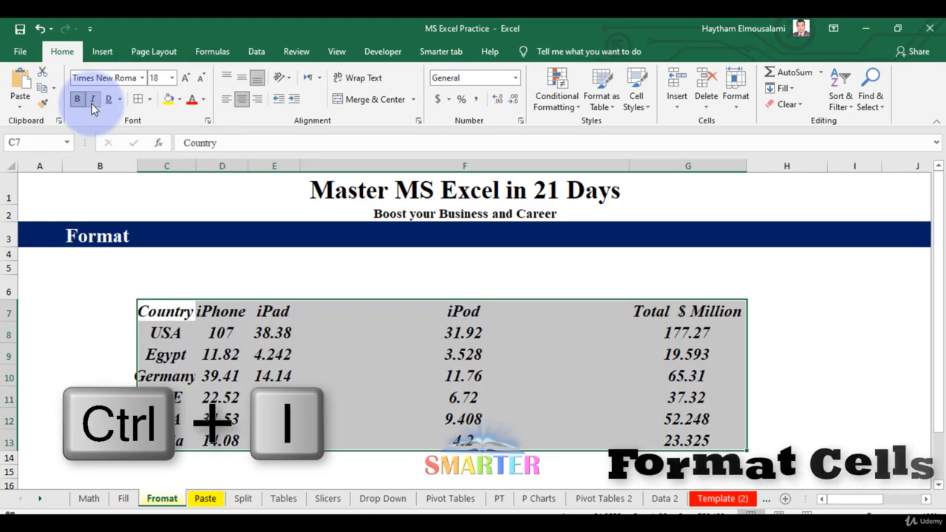
key(ctrl+i)
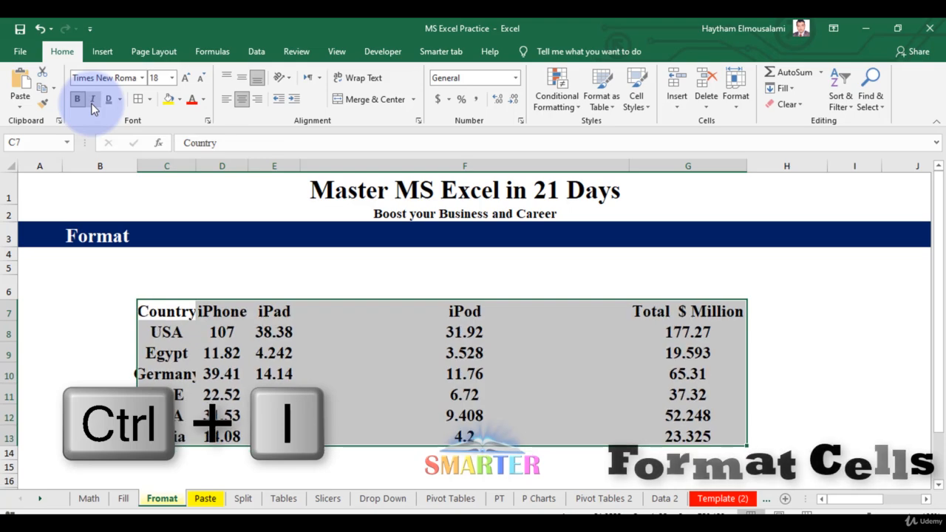
click(120, 100)
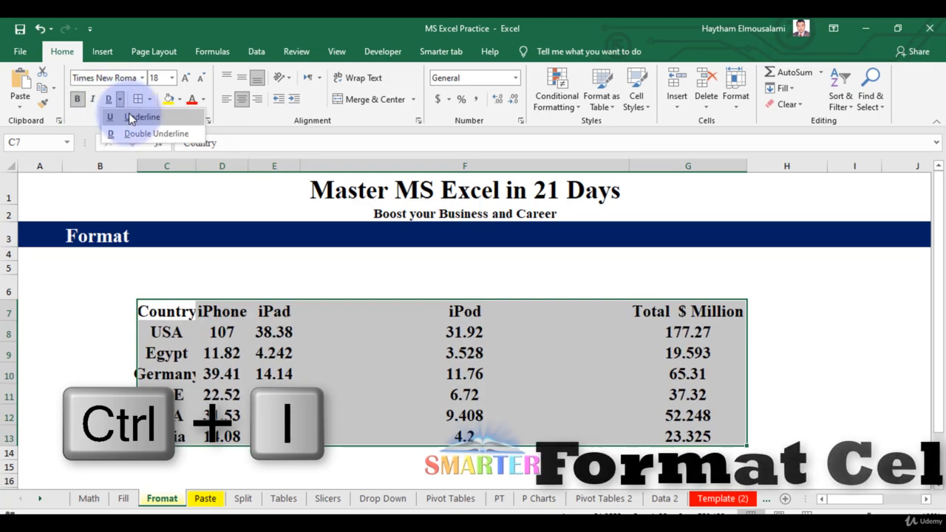
click(128, 116)
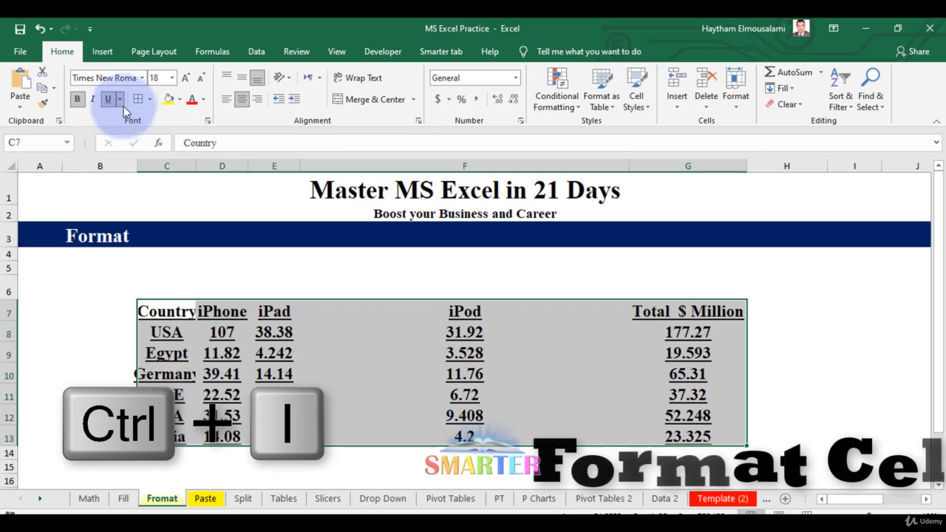
click(121, 102)
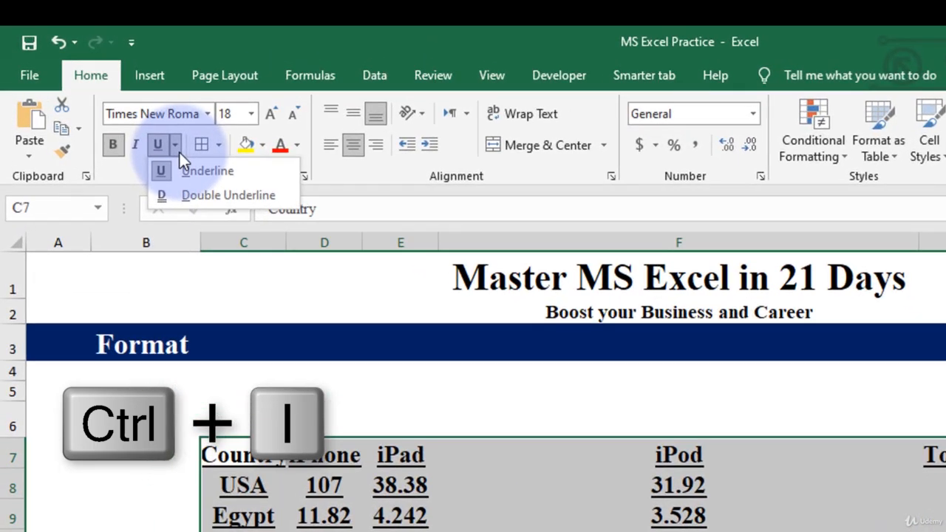
click(193, 189)
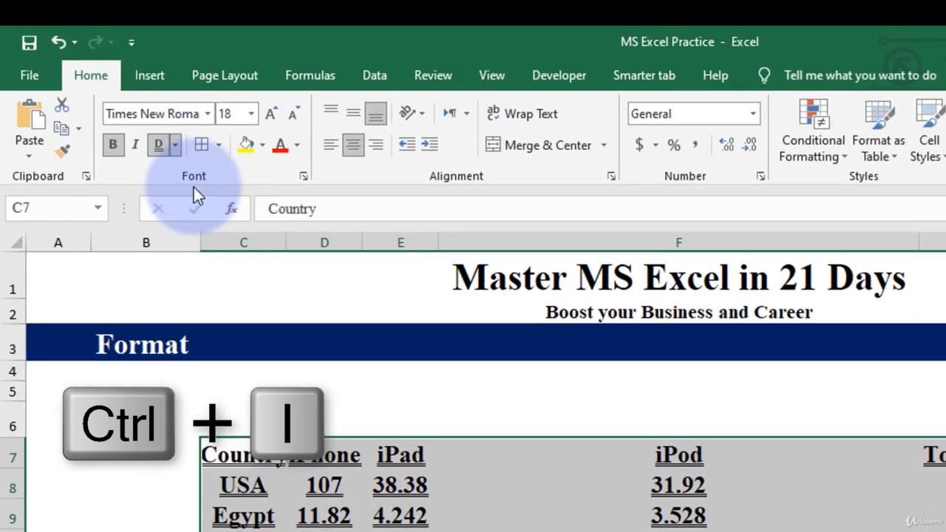
click(176, 144)
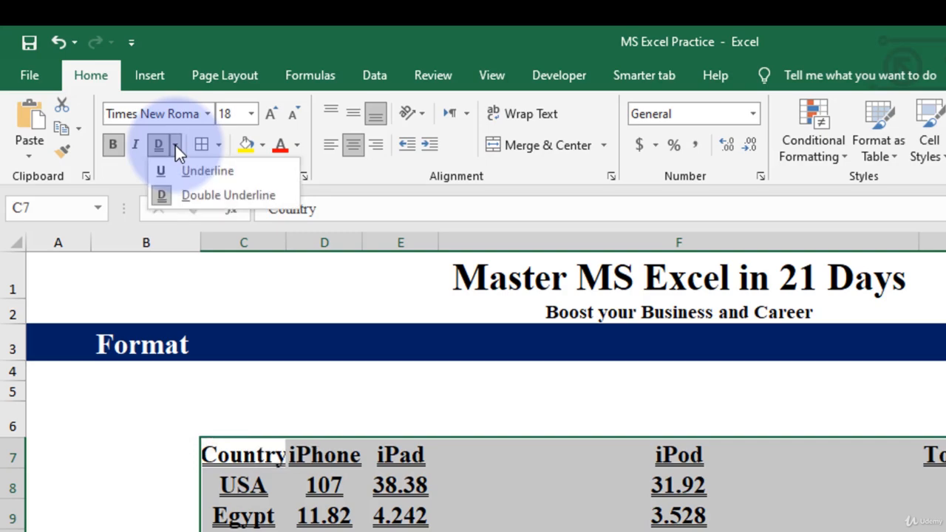
click(182, 169)
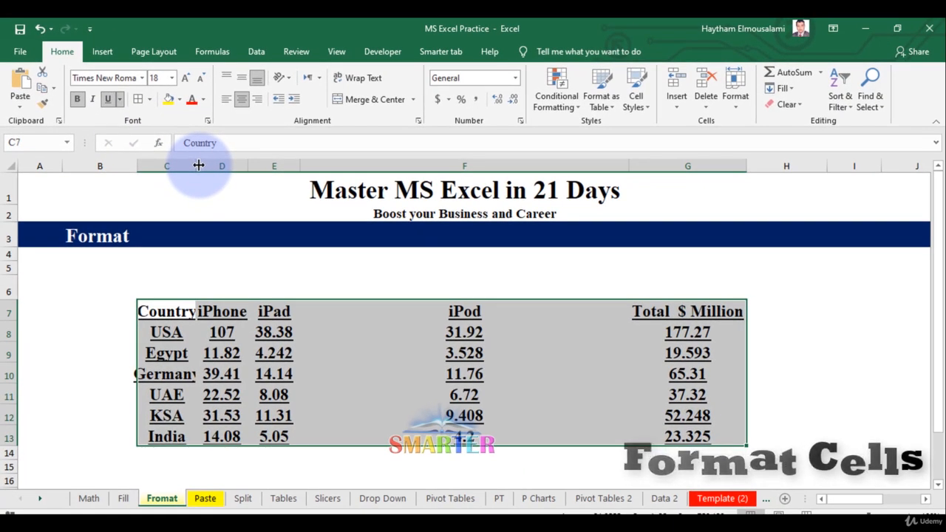
Auto-fit the width of column C to its contents.
double_click(199, 165)
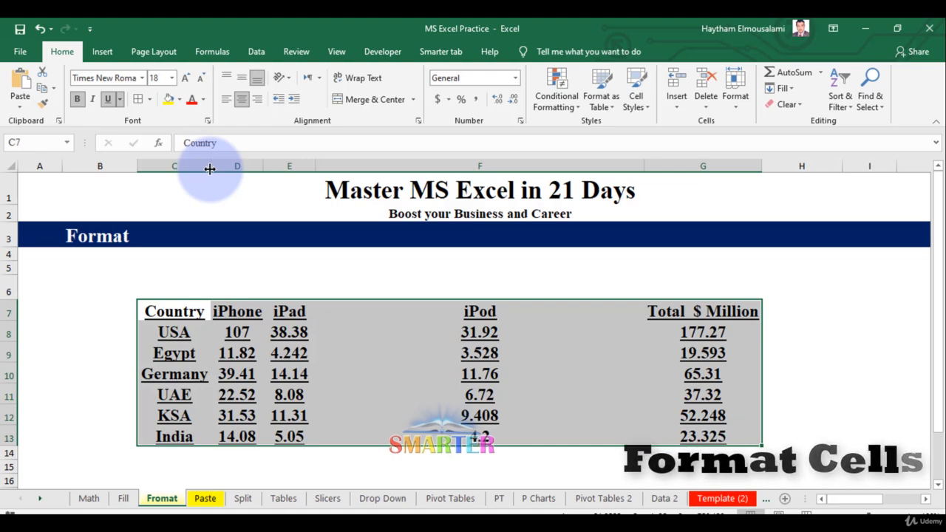
click(289, 394)
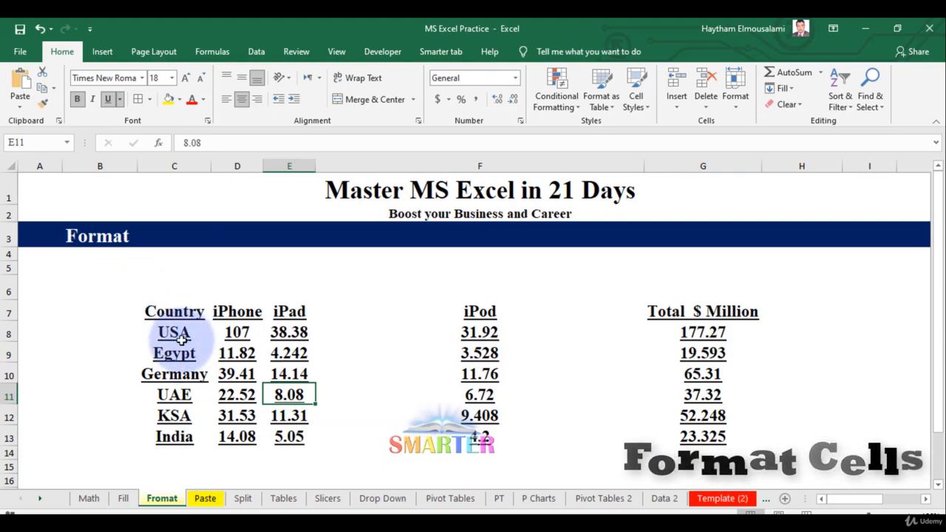
Apply thick outside borders to the table's header row C7:G7.
drag(157, 313, 748, 316)
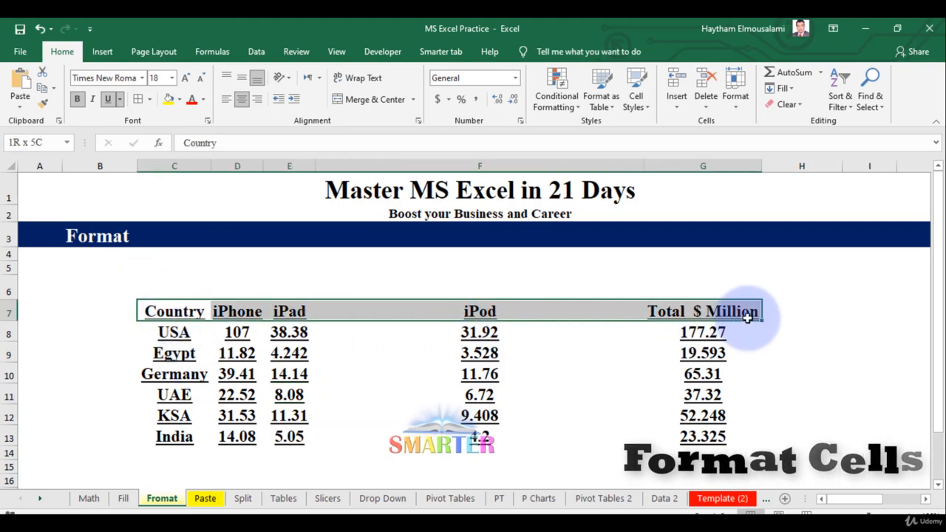
click(150, 106)
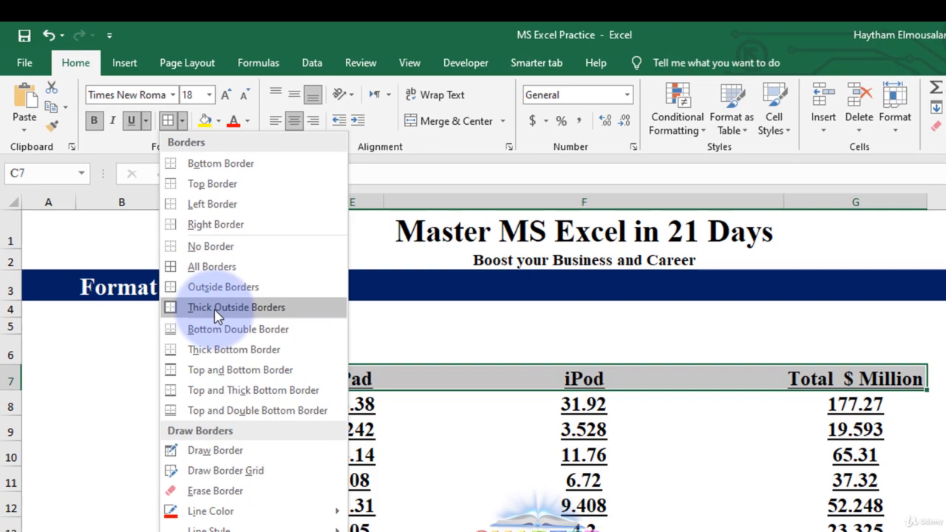
click(216, 312)
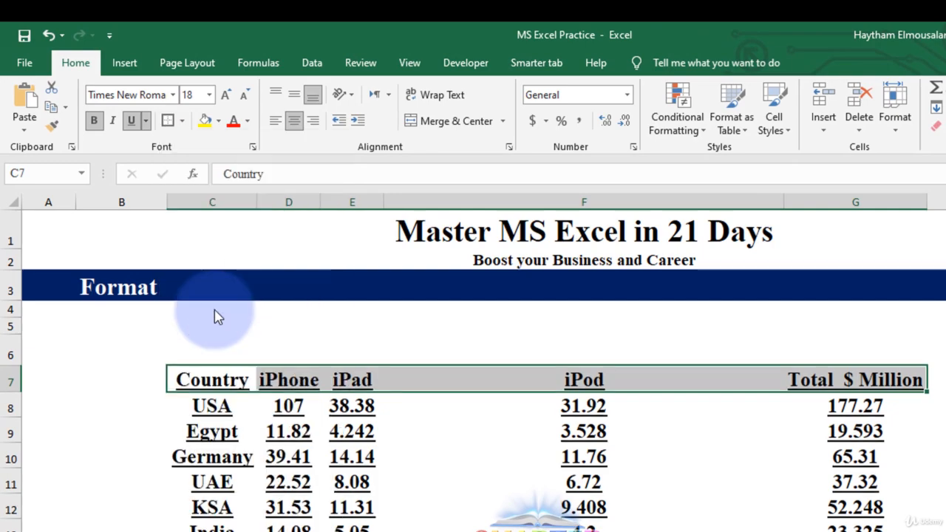
click(90, 426)
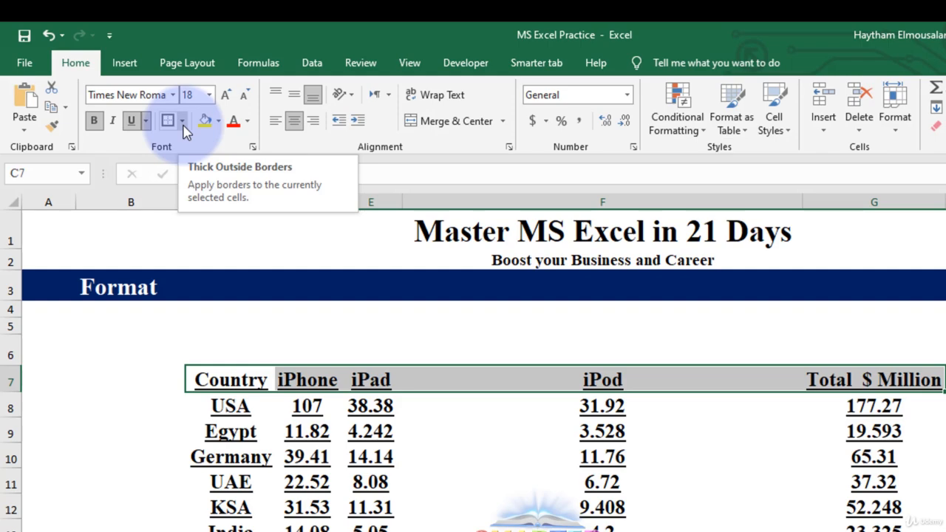
click(182, 123)
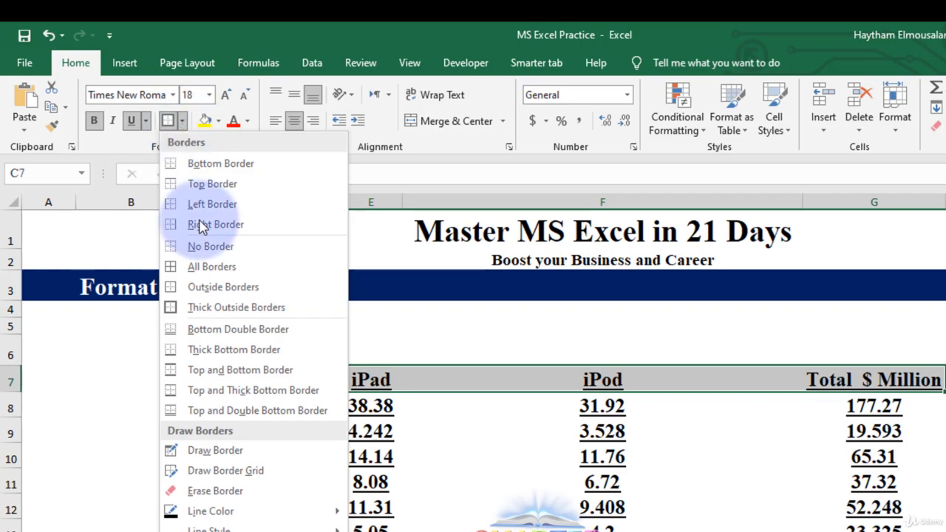
click(255, 528)
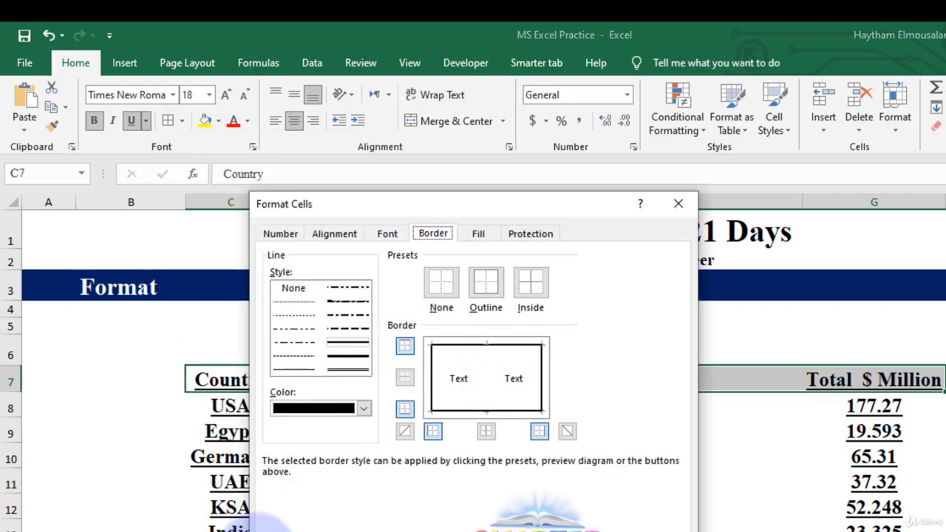
click(364, 409)
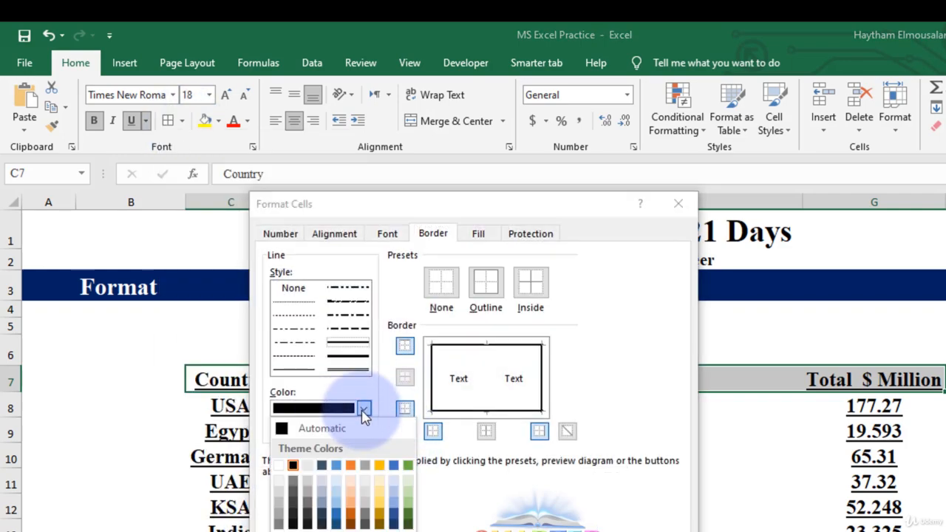
click(282, 431)
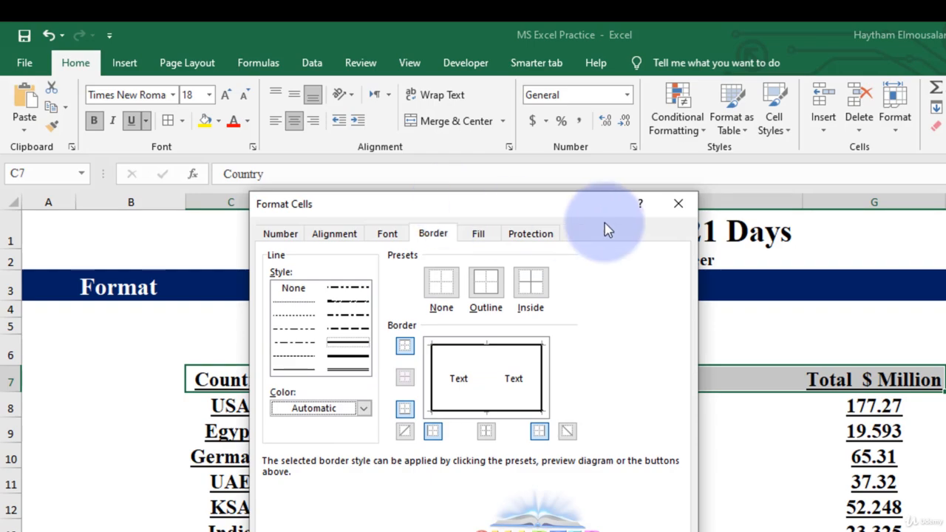
click(678, 204)
Apply All Borders to the whole table C7:G13.
click(443, 449)
drag(240, 383, 875, 531)
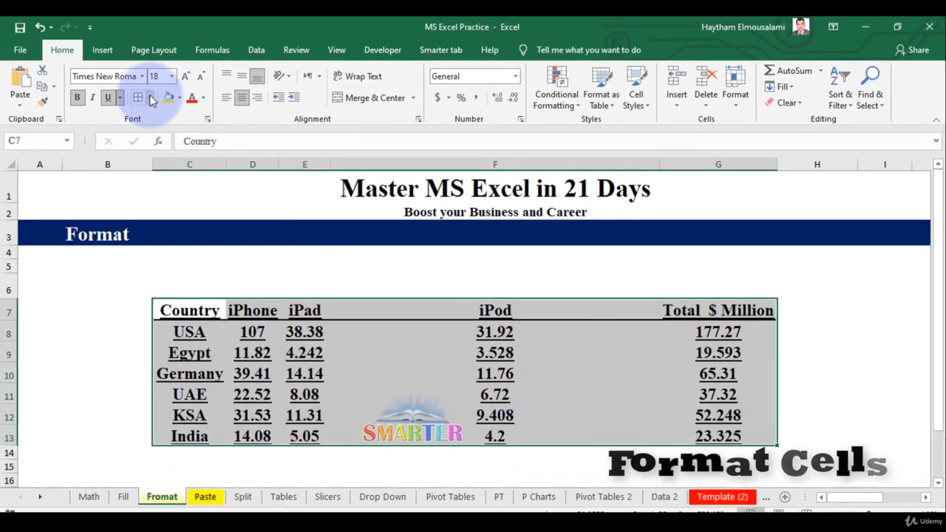
click(150, 99)
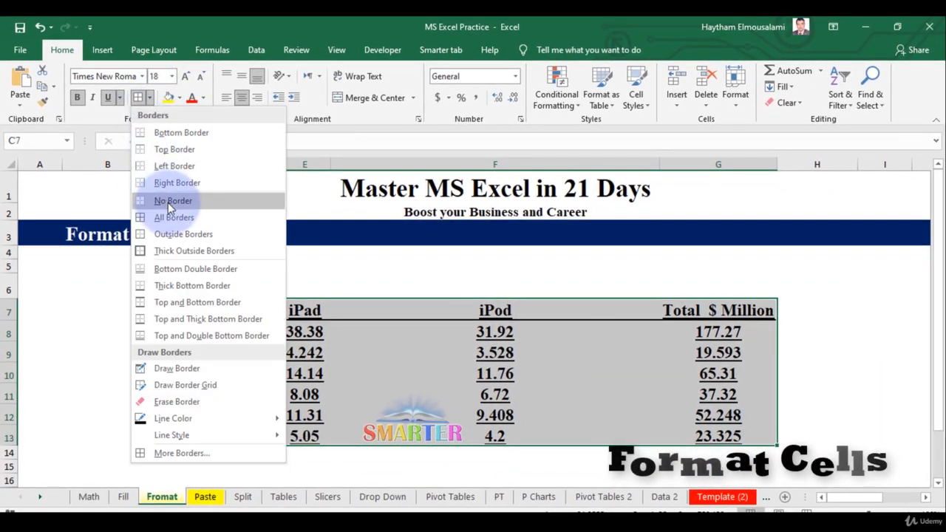
click(179, 218)
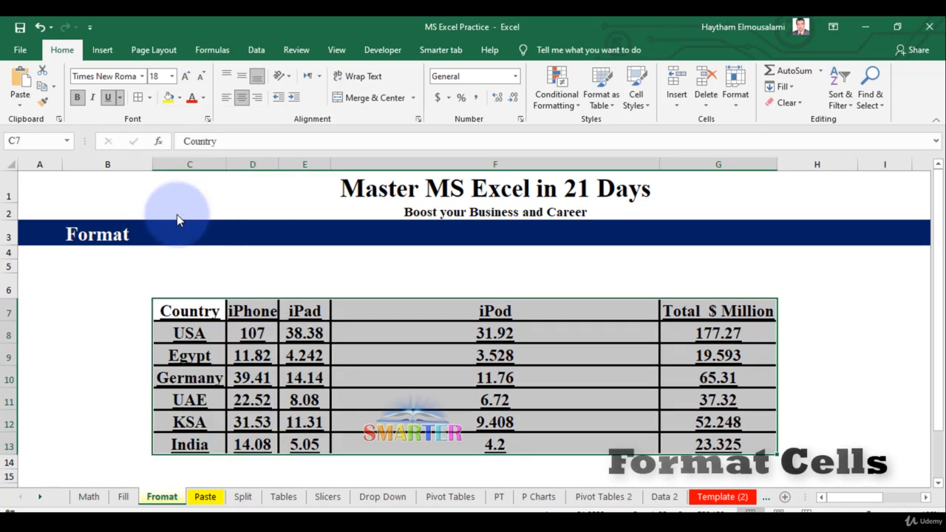
Try adding top, bottom and both diagonal borders to cell B7 through the detailed border settings.
click(78, 313)
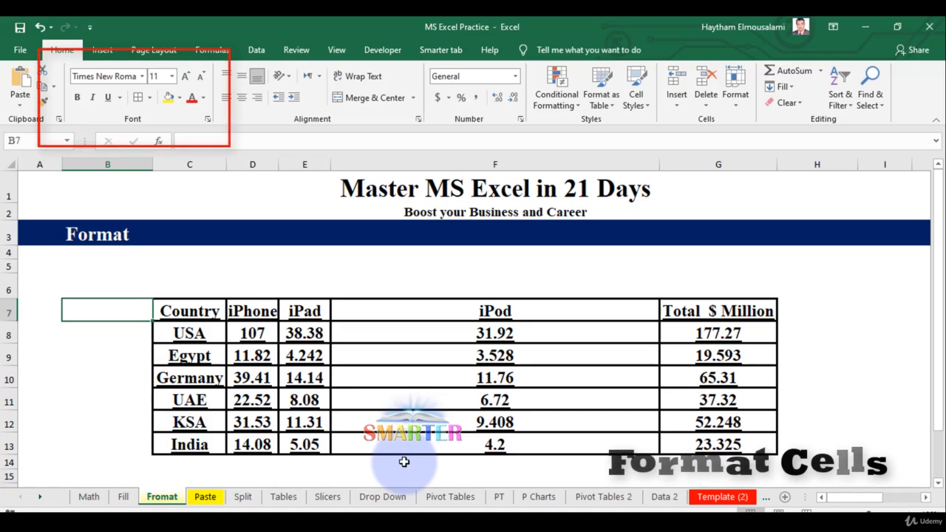
click(151, 97)
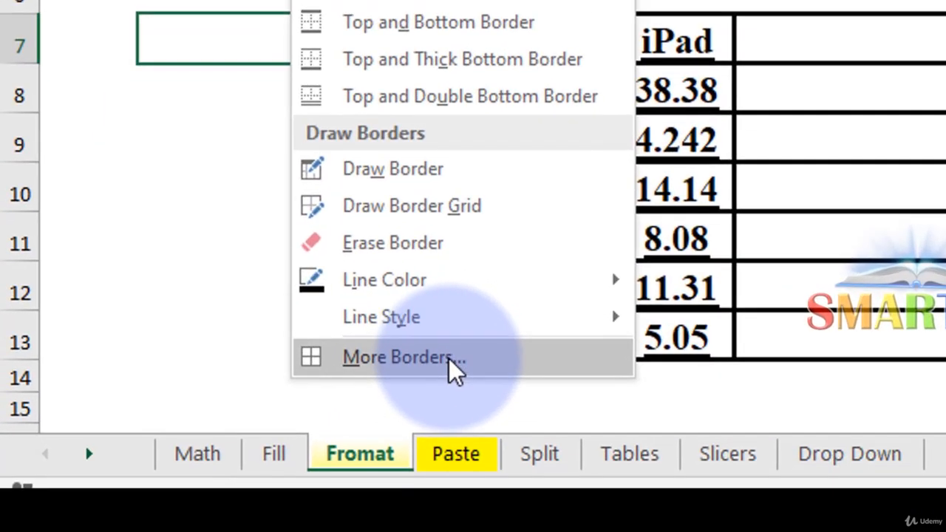
click(199, 453)
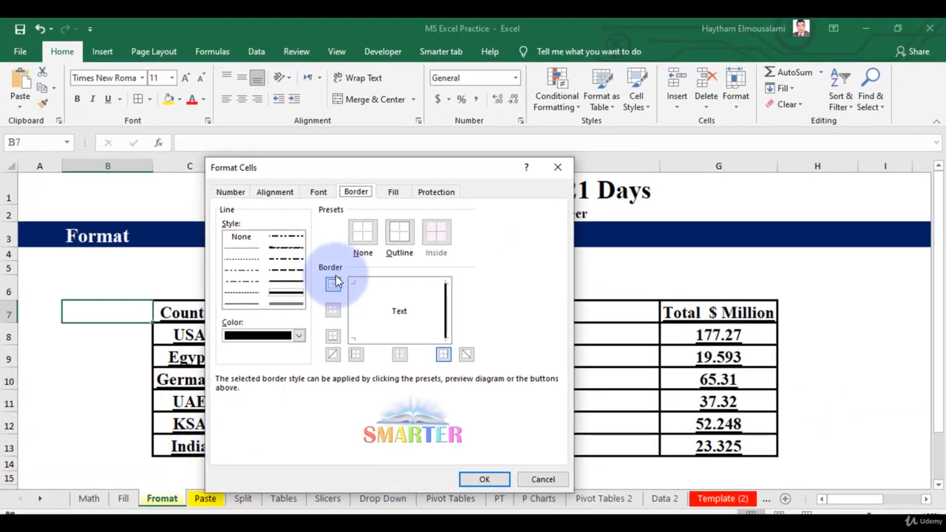
click(334, 282)
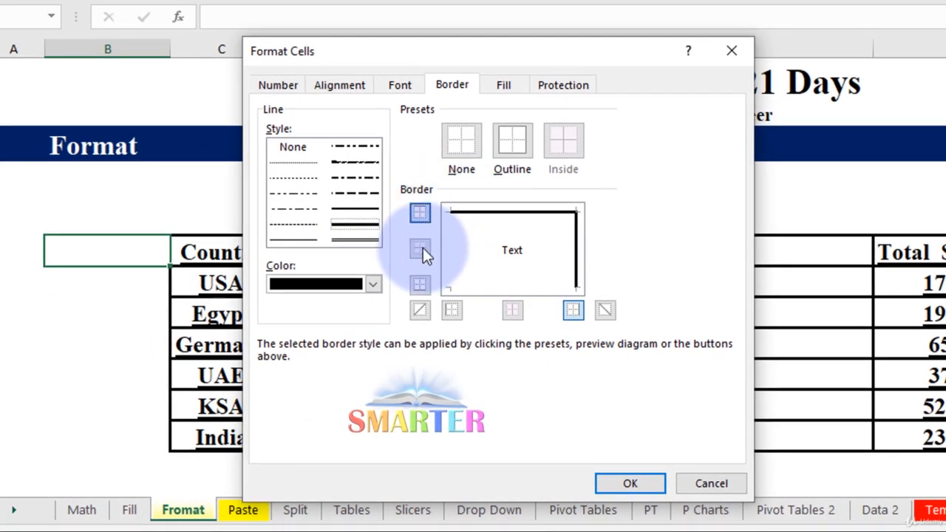
click(419, 287)
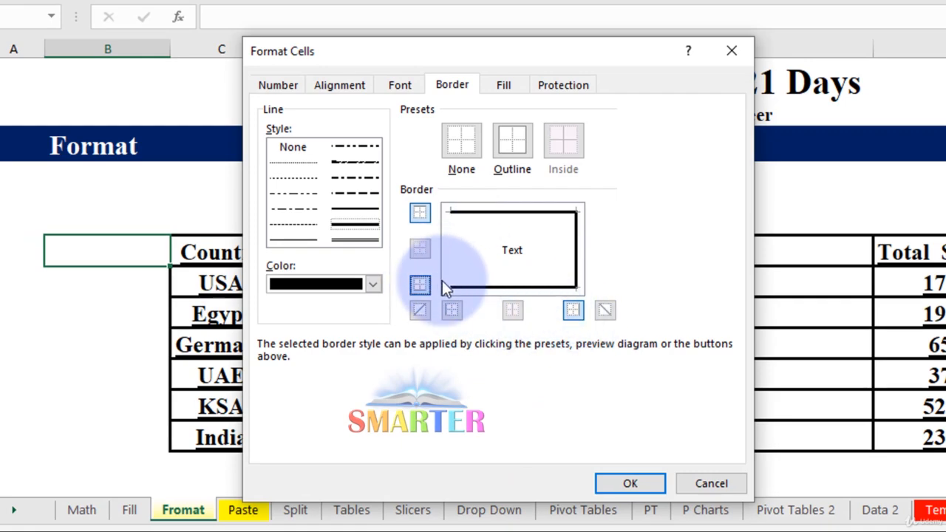
click(420, 311)
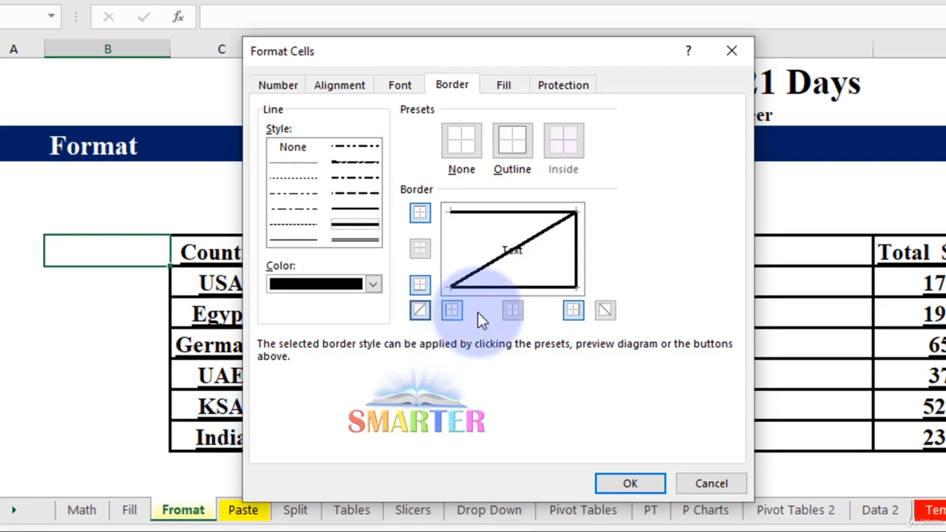
click(604, 312)
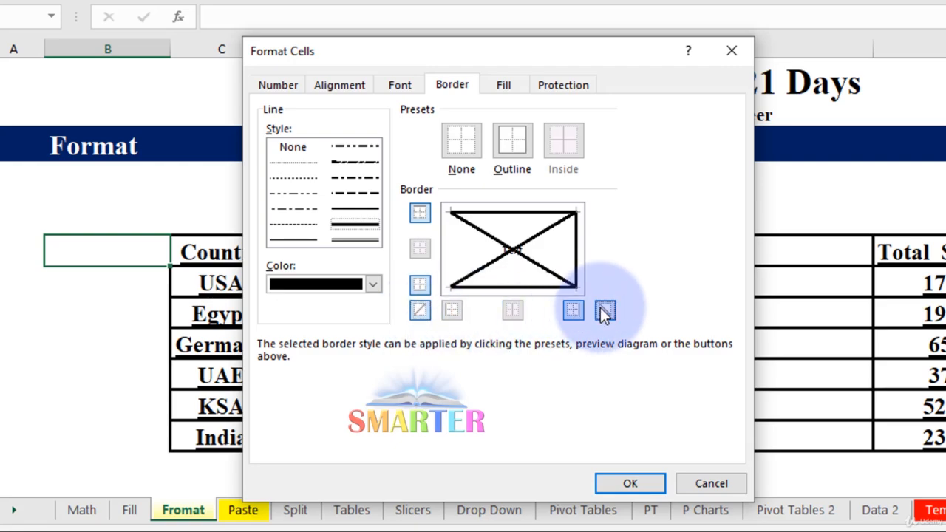
click(642, 482)
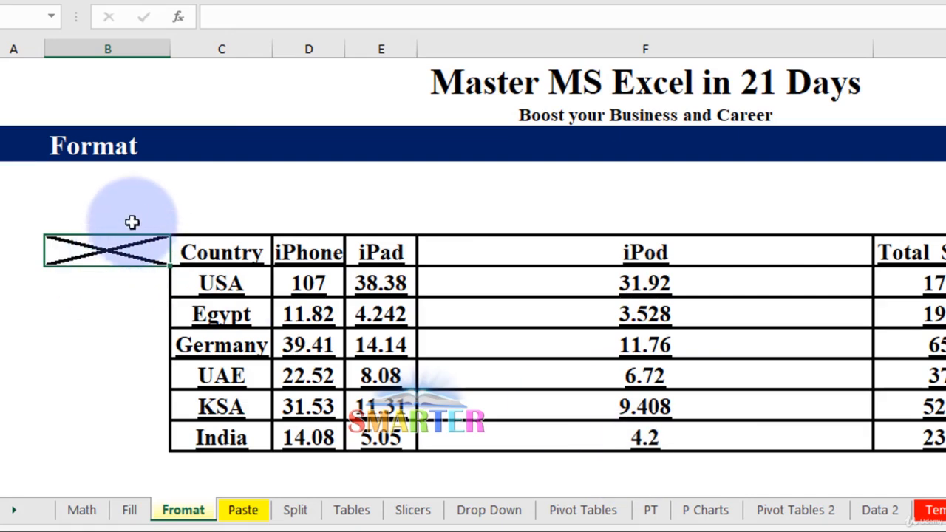
click(106, 306)
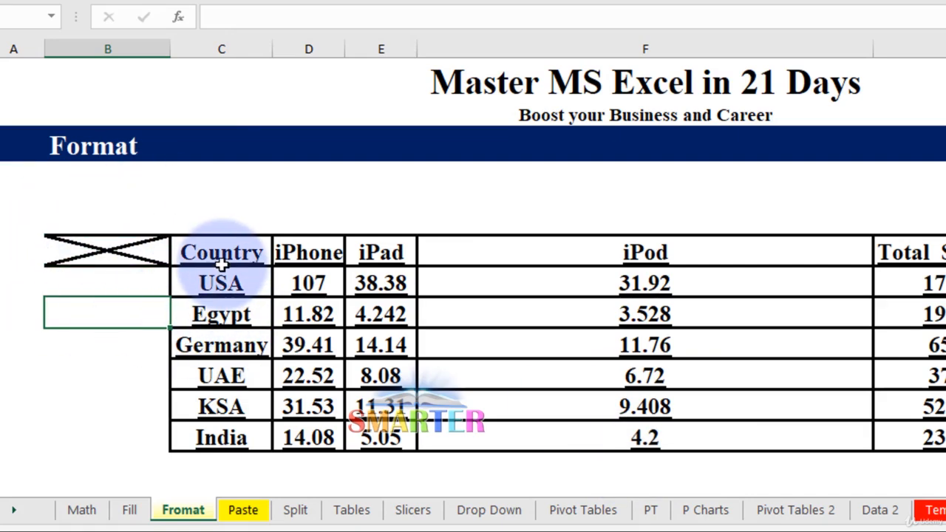
Try adding both diagonal borders to every cell of the table C7:G13 through the detailed border settings.
drag(221, 255, 850, 437)
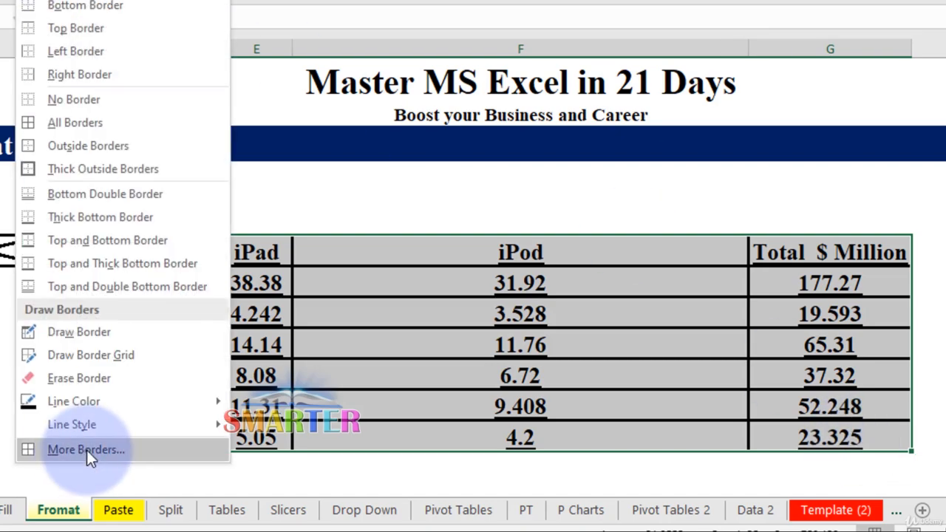
click(82, 451)
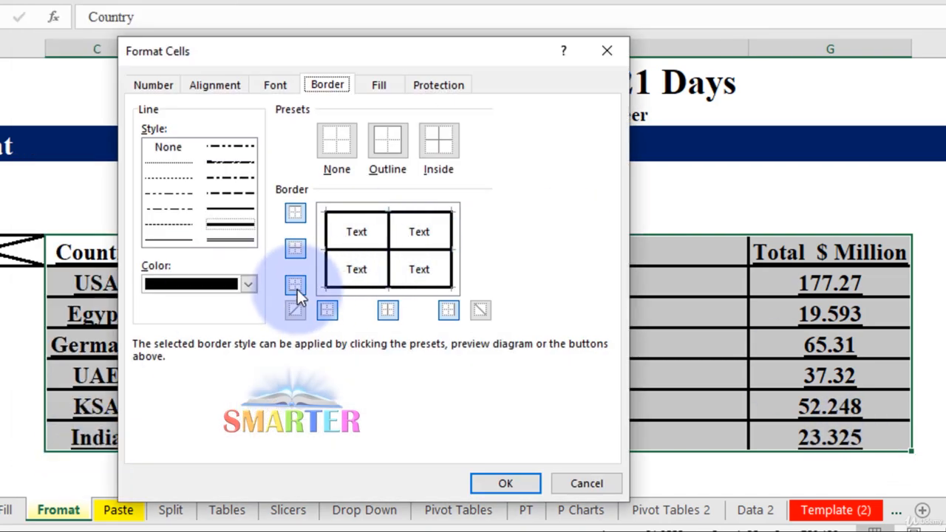
click(478, 312)
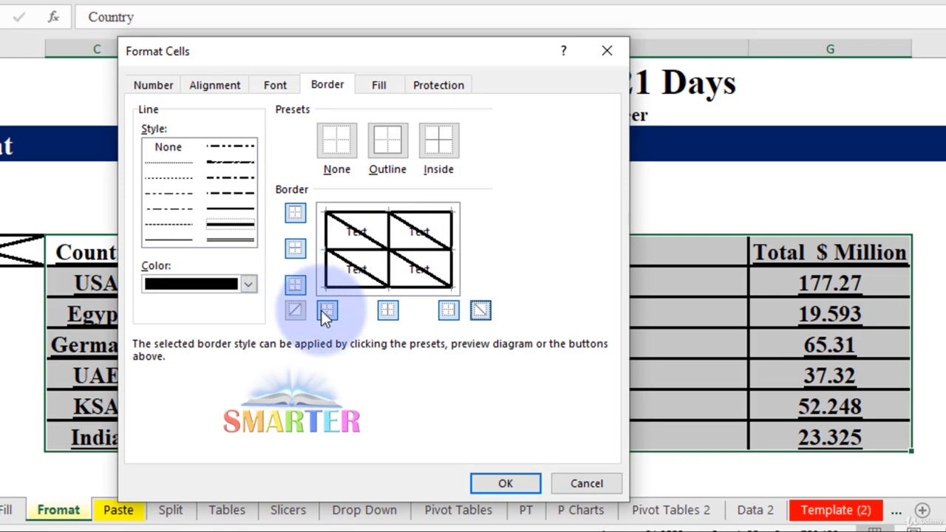
click(295, 310)
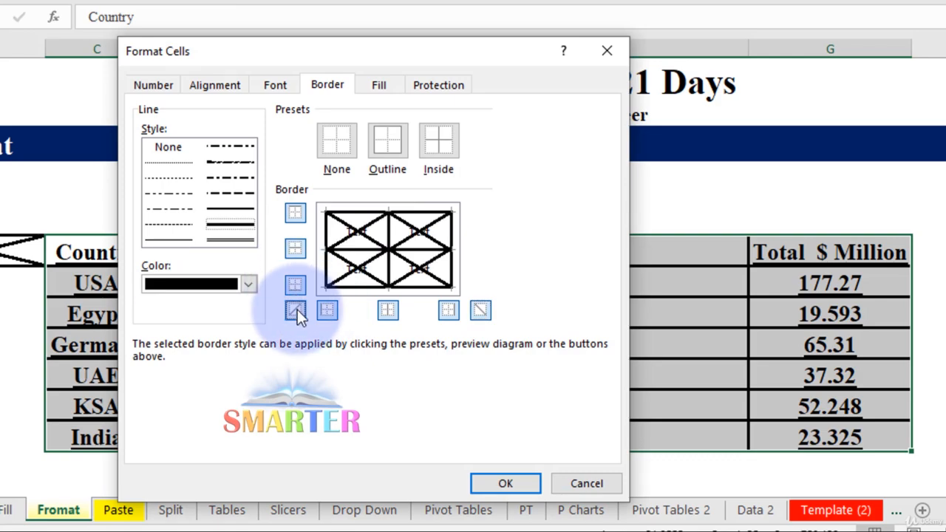
click(514, 484)
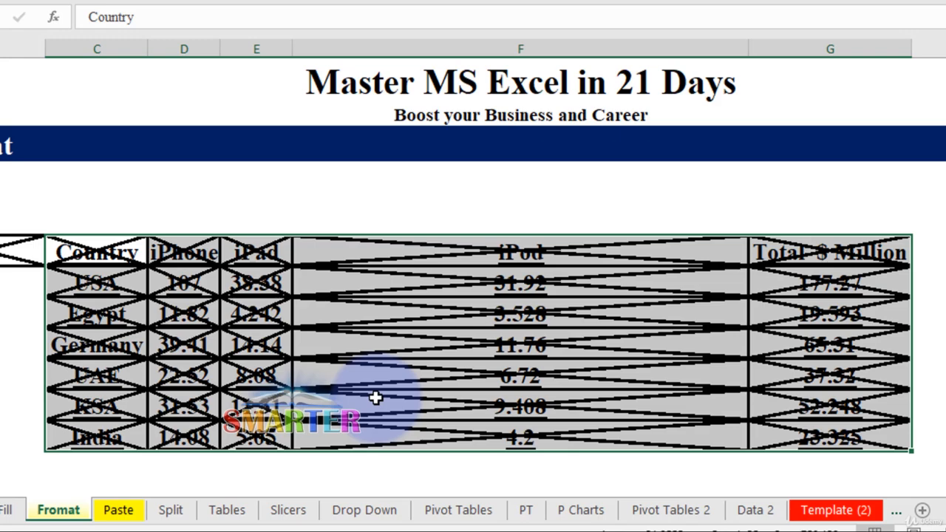
Undo the diagonal borders on the table and the custom borders on cell B7.
key(ctrl+z)
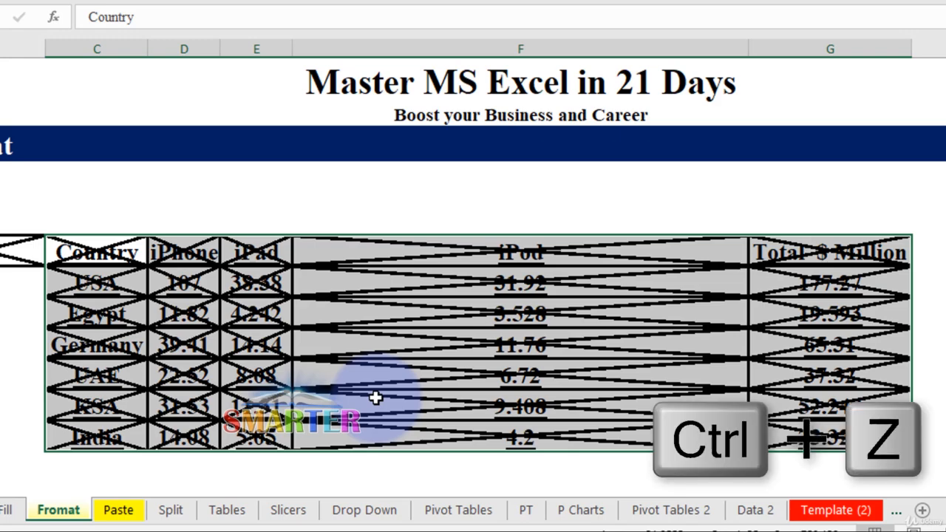
key(ctrl+z)
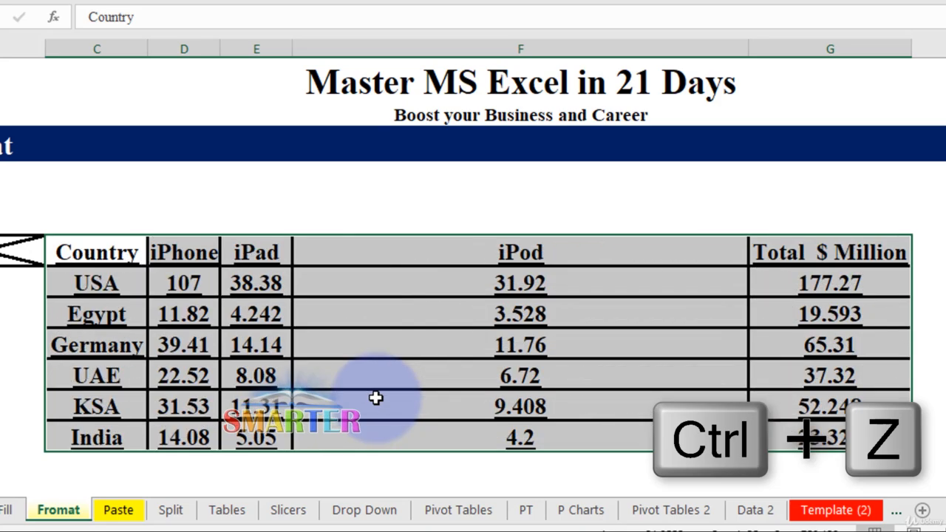
key(ctrl+z)
click(8, 305)
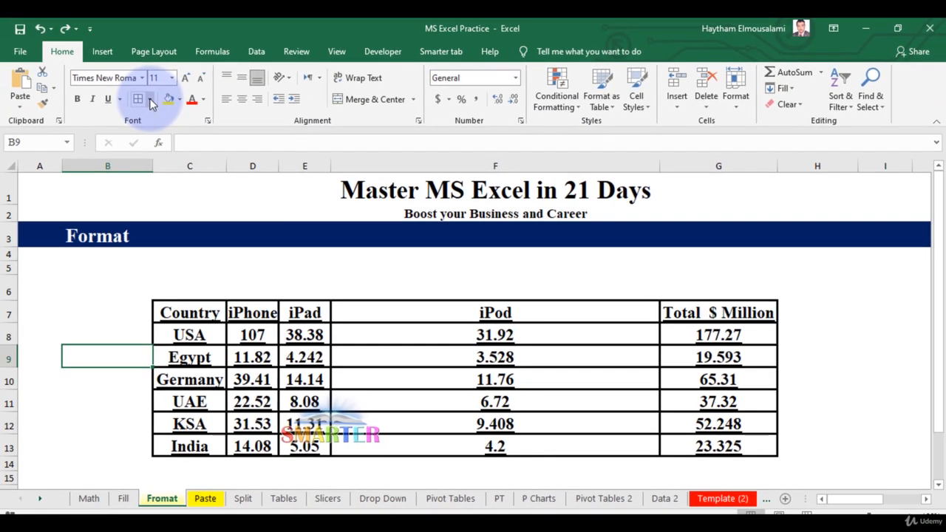
Apply a bottom border to cell B6, above and beside the table's header row.
click(150, 99)
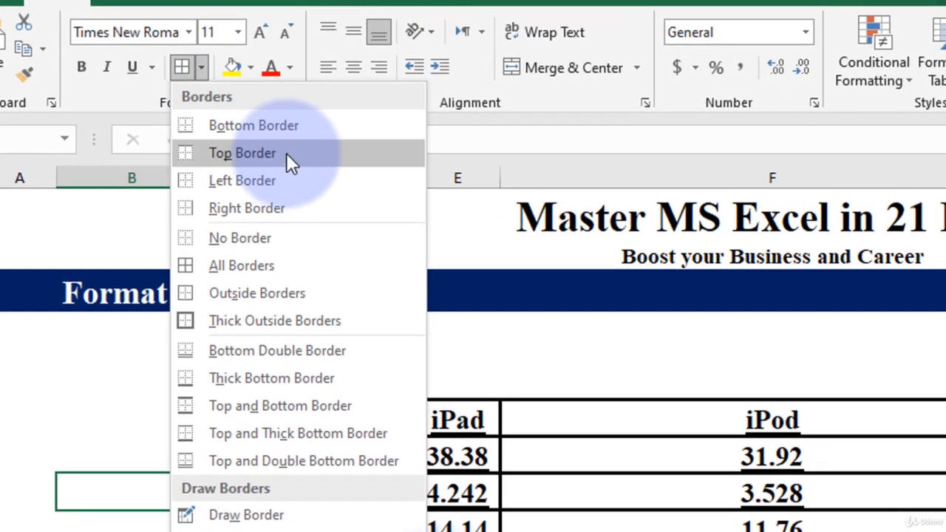
click(89, 418)
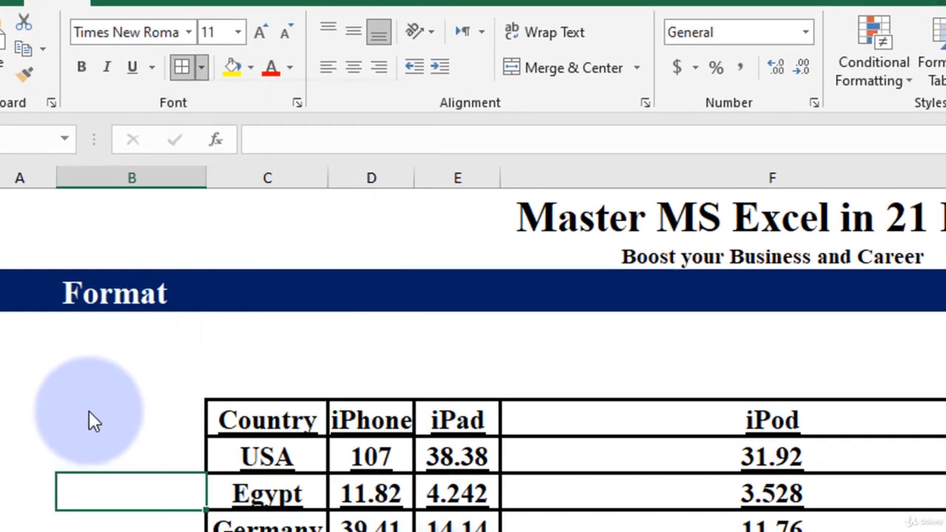
click(113, 380)
click(202, 67)
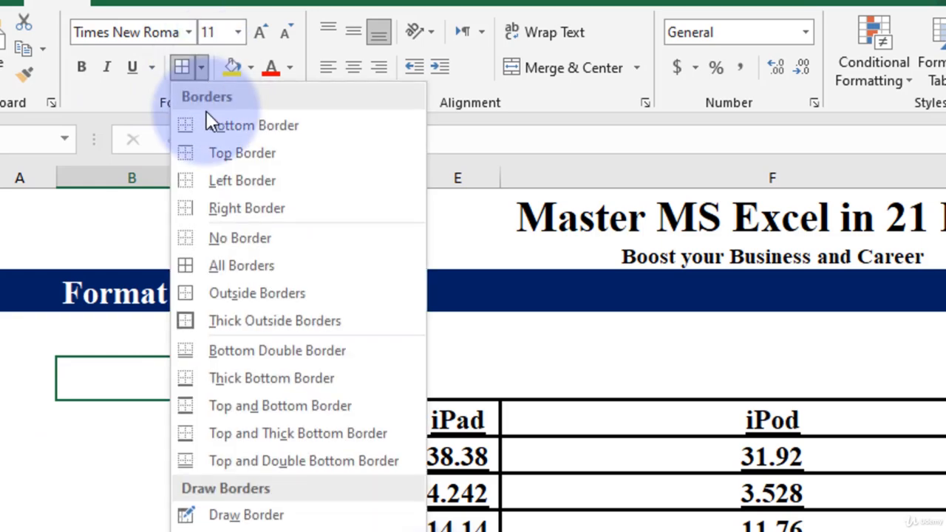
click(213, 131)
click(122, 455)
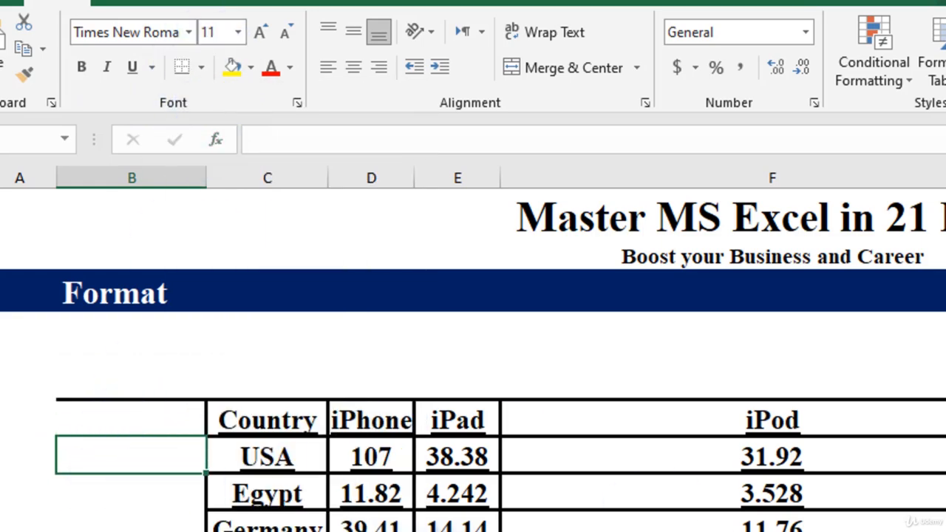
Apply a top border to cell F34 in the empty area below the table.
scroll(874, 386, down, 1)
scroll(687, 485, down, 3)
click(624, 458)
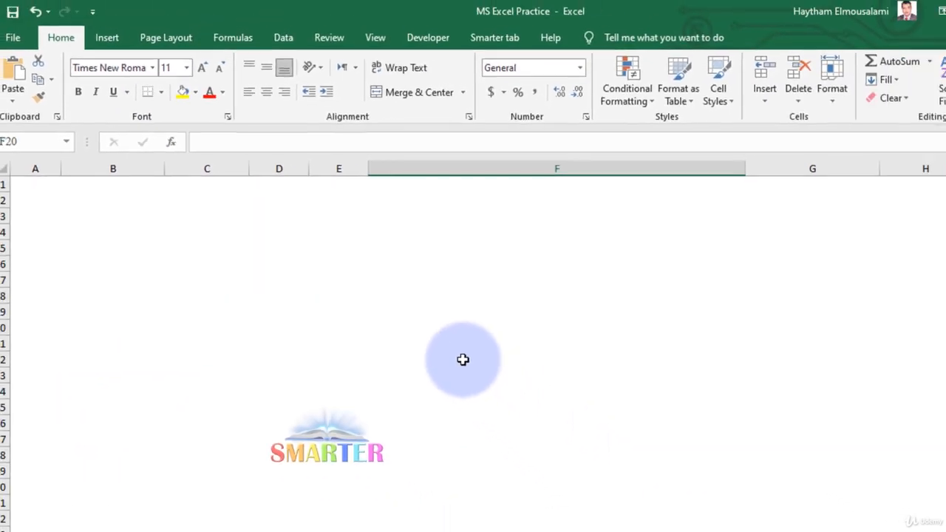
click(150, 99)
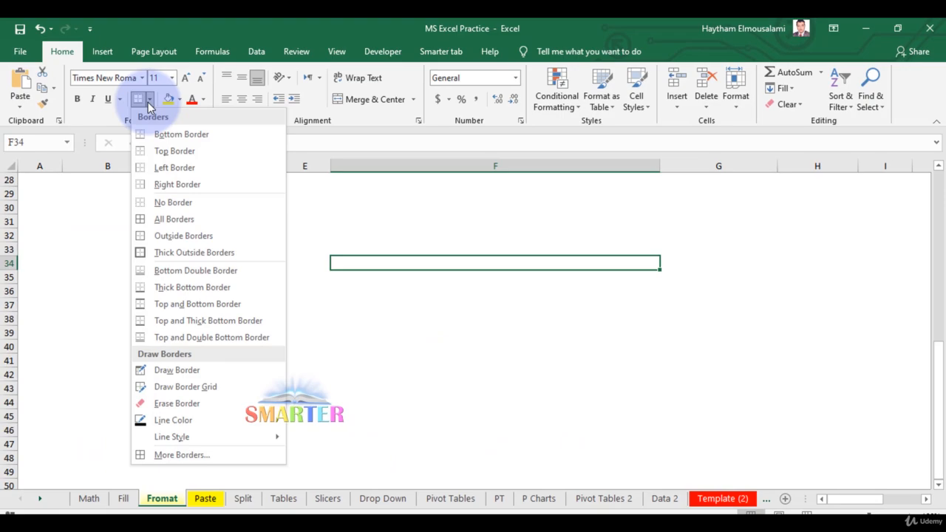
click(166, 153)
click(450, 280)
Apply All Borders to the empty cell F38.
click(444, 320)
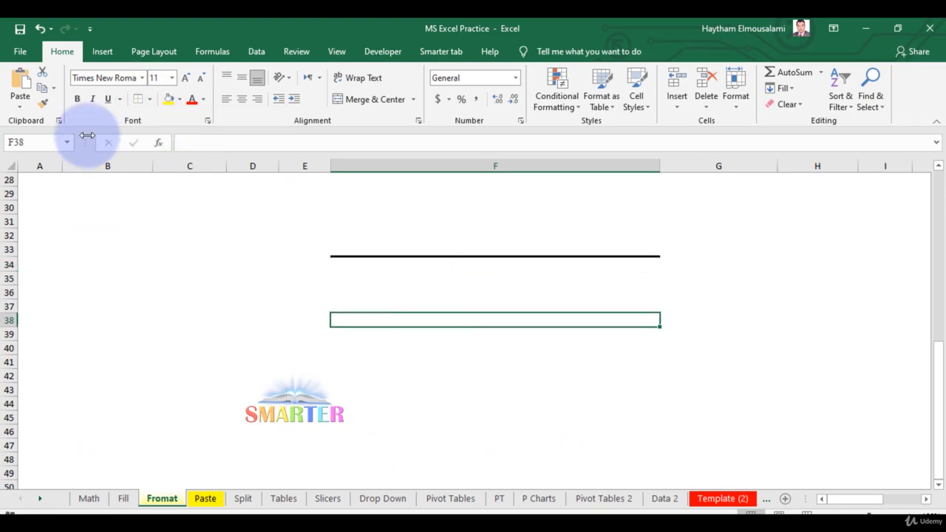
click(149, 100)
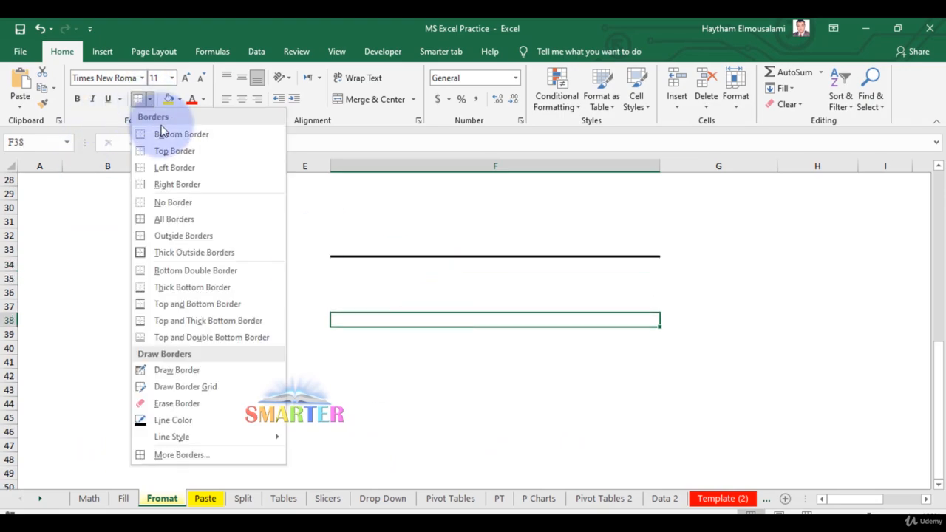
click(170, 219)
click(304, 348)
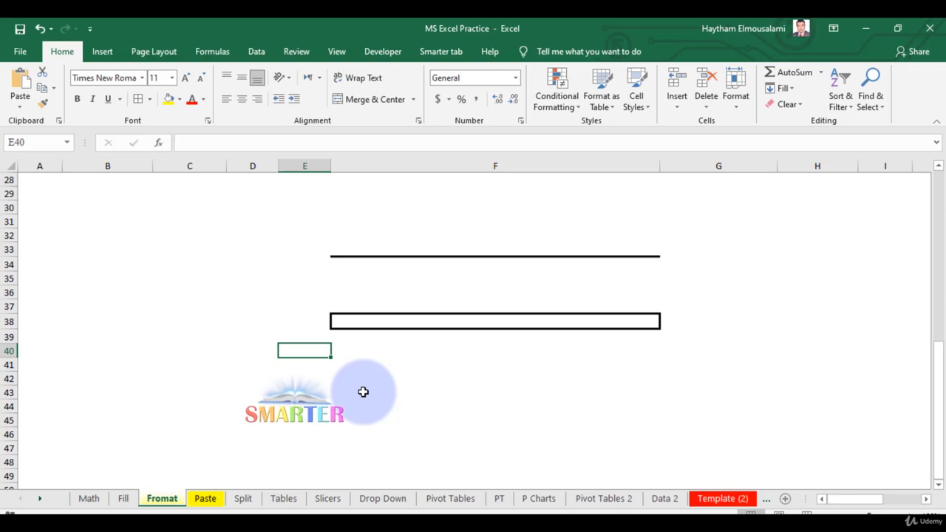
Apply a right border to the empty cell F42.
click(406, 378)
click(150, 99)
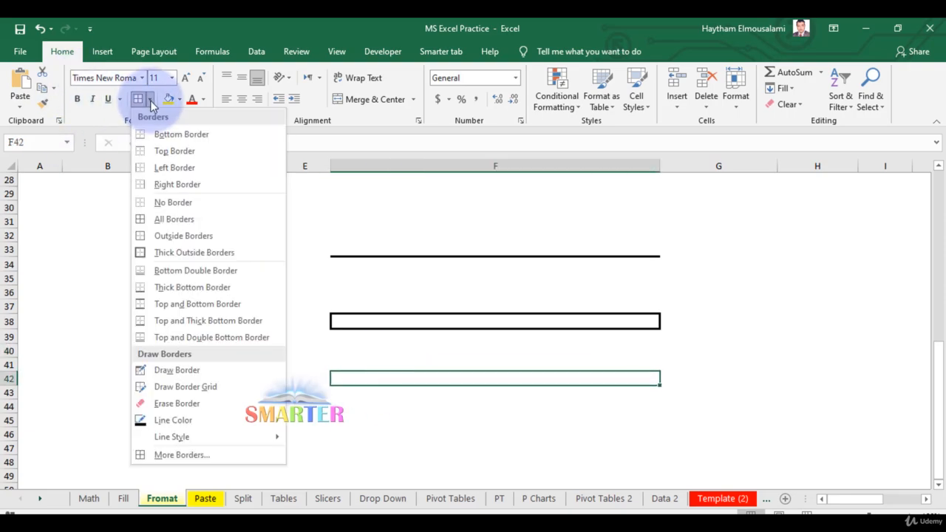
click(176, 185)
click(213, 345)
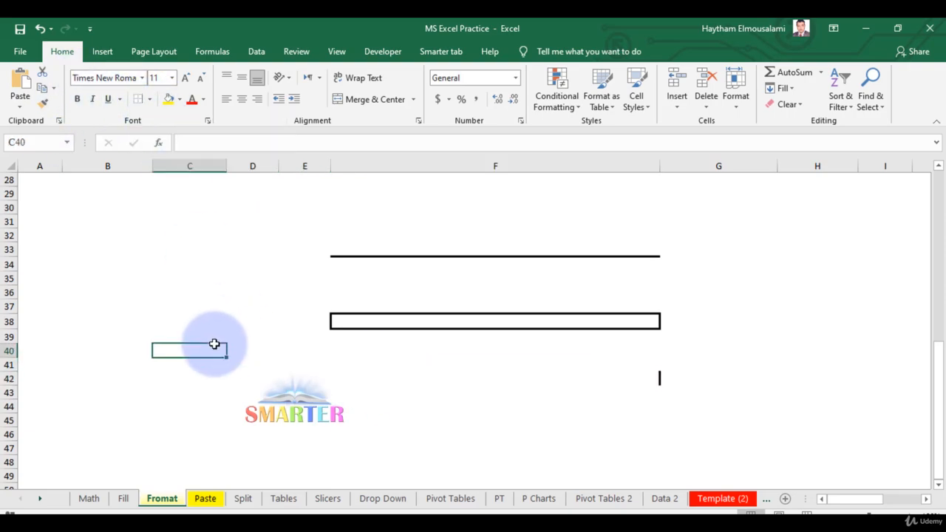
Apply a left border to the empty cell F45.
click(425, 381)
click(445, 421)
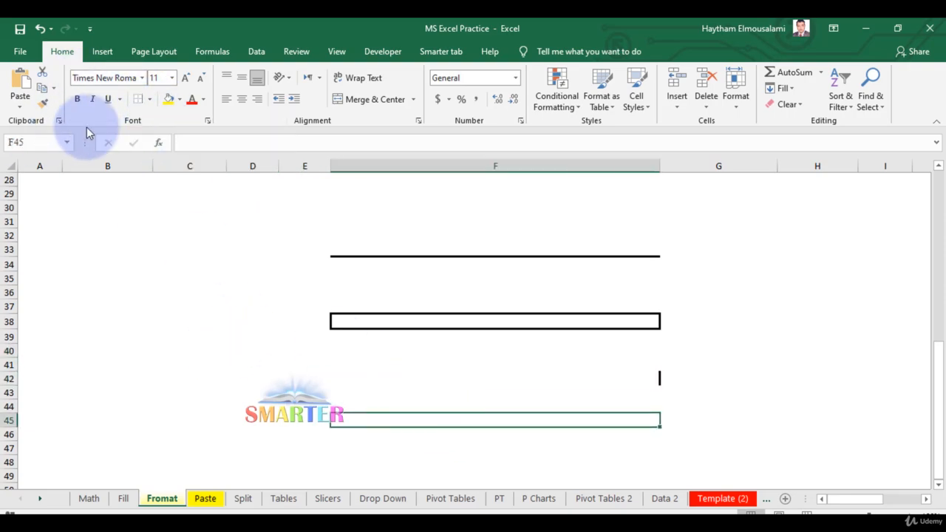
click(149, 100)
click(158, 167)
Apply a bottom double border to the empty cell C35.
click(218, 280)
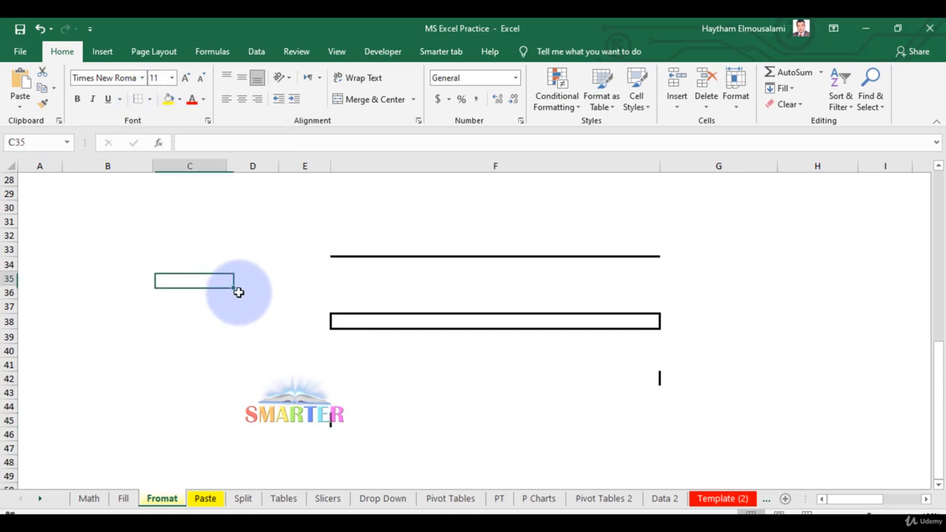
click(148, 100)
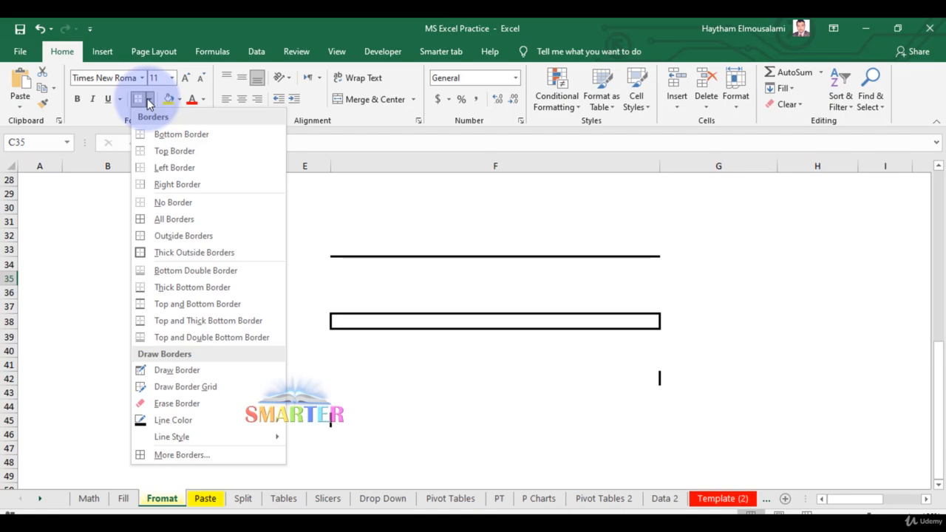
click(236, 274)
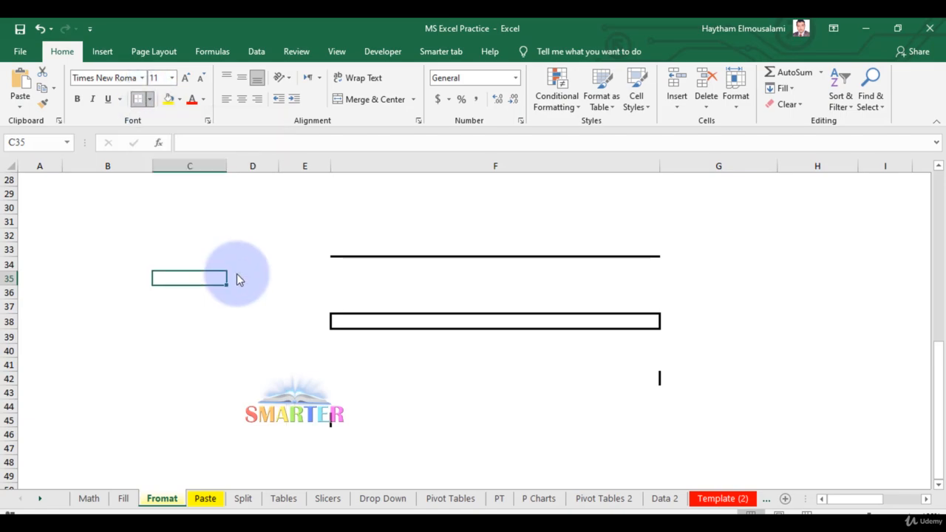
Apply a thick bottom border to the empty cell C39.
click(211, 341)
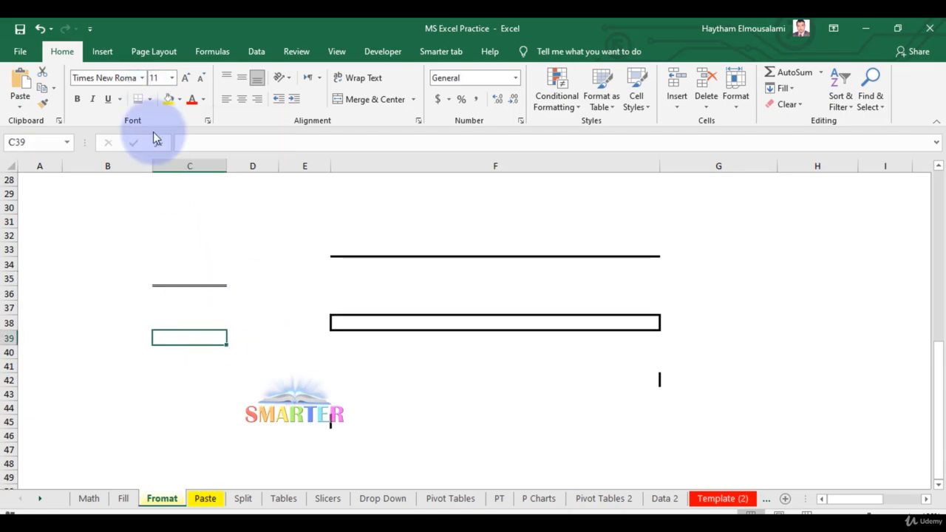
click(148, 99)
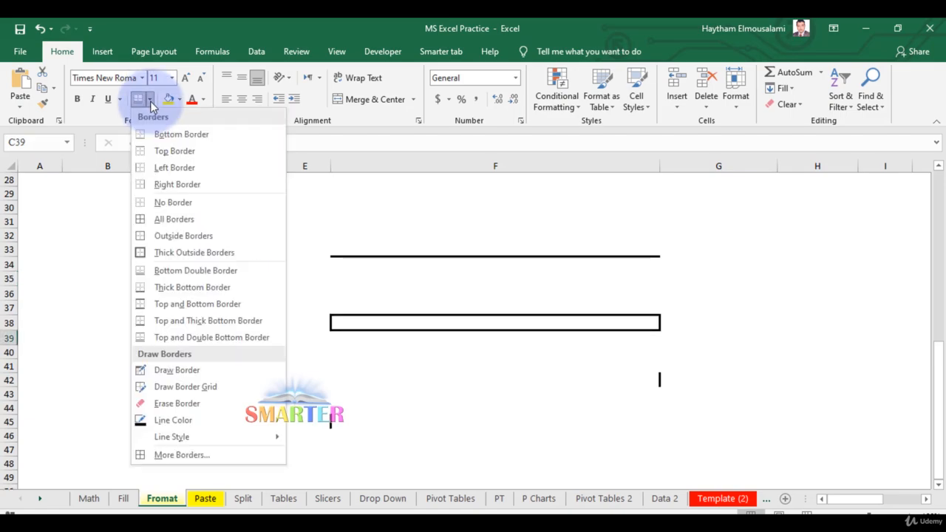
click(192, 287)
click(190, 422)
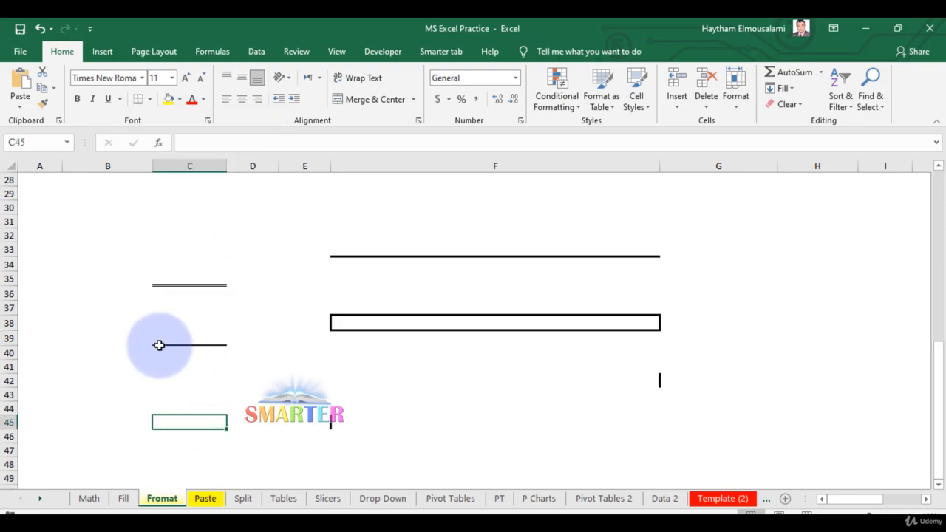
Draw outline borders around F42:F46 and C33:F41 with Draw Border, and apply All Borders to the empty cell C45.
click(150, 101)
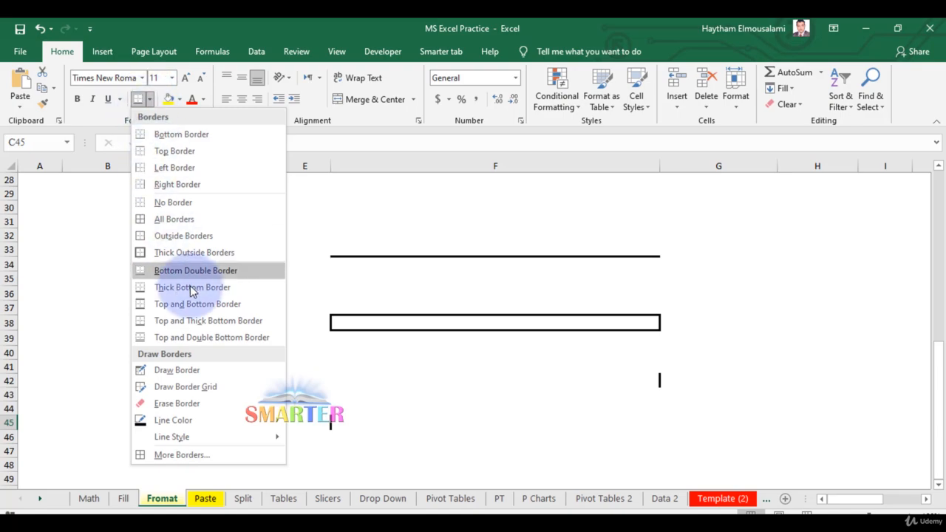
click(200, 370)
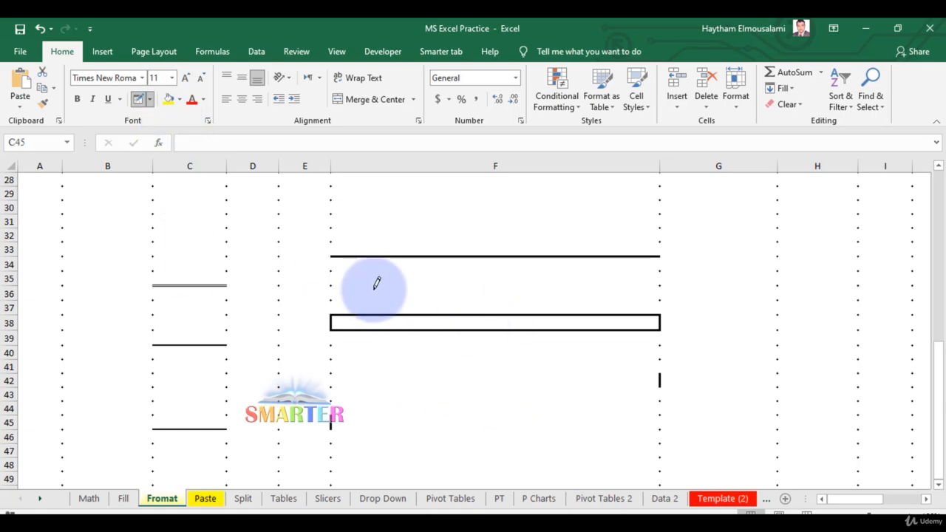
drag(414, 371, 475, 433)
mouse_move(194, 243)
mouse_down()
mouse_move(431, 323)
mouse_move(491, 365)
mouse_up()
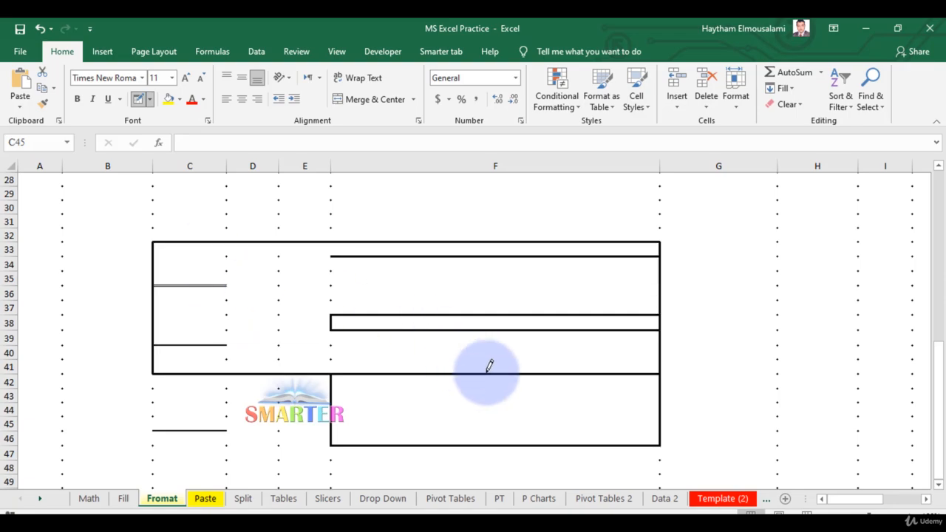
click(148, 99)
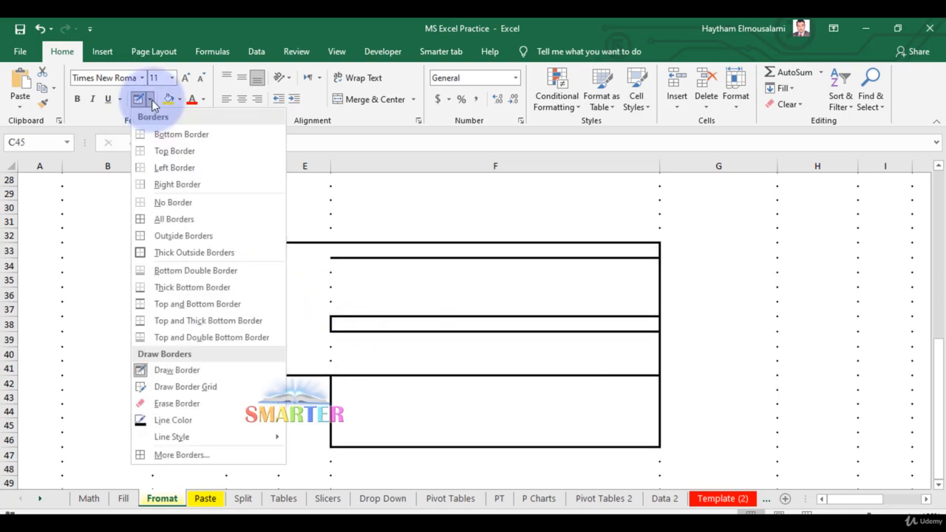
click(152, 221)
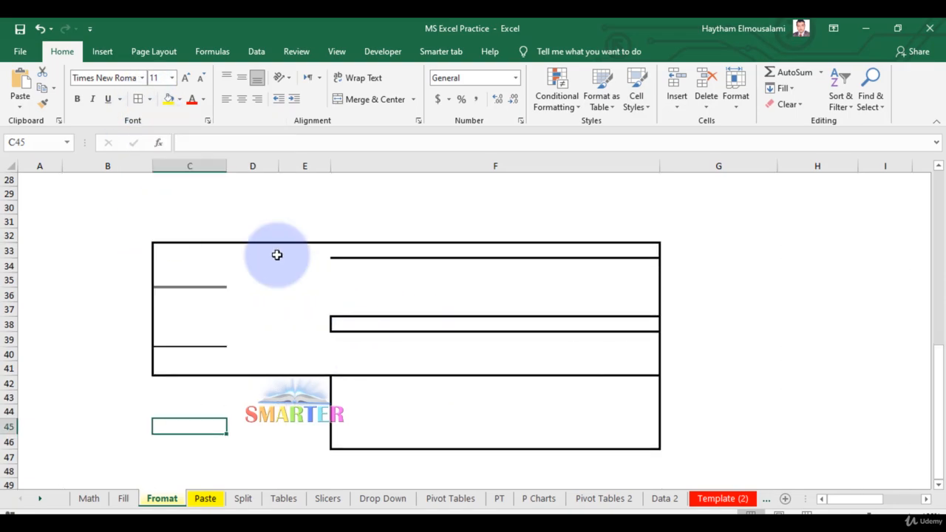
Draw several overlapping outline borders across columns D to H between rows 30 and 40, including G34:H40, F35:F40 and D35:F38.
click(149, 99)
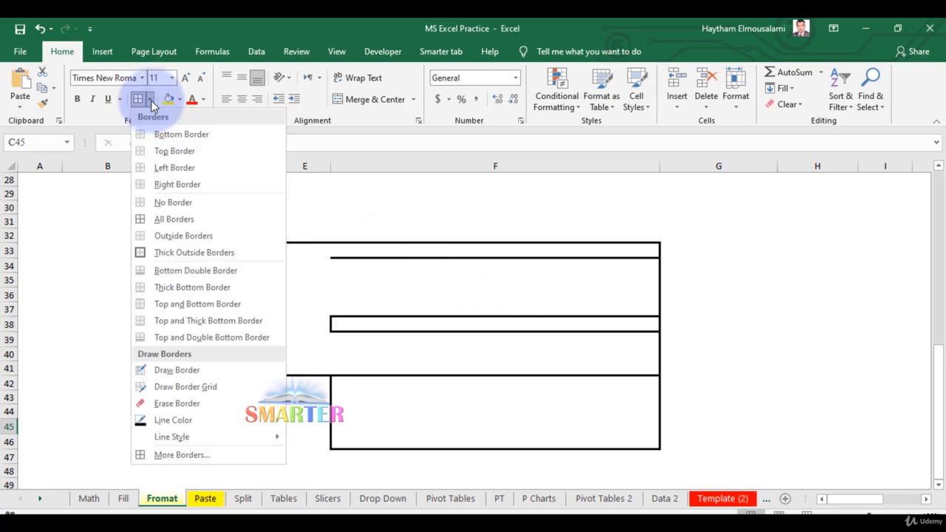
click(193, 376)
drag(743, 268, 802, 351)
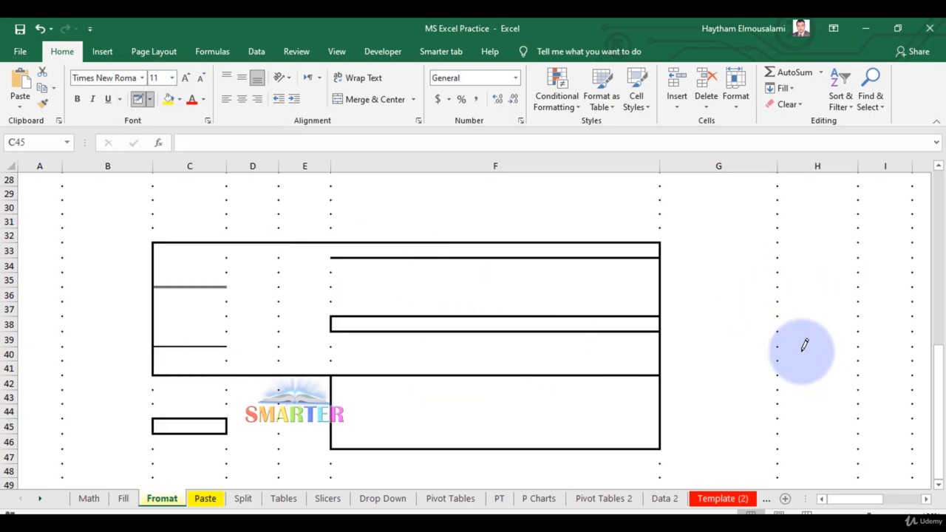
drag(432, 284, 558, 355)
drag(238, 285, 335, 324)
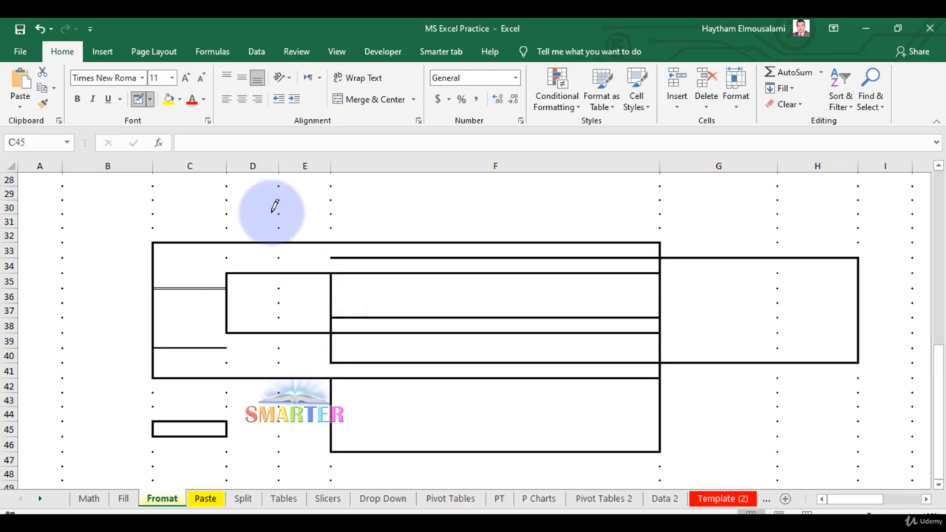
drag(272, 212, 398, 320)
drag(435, 237, 406, 319)
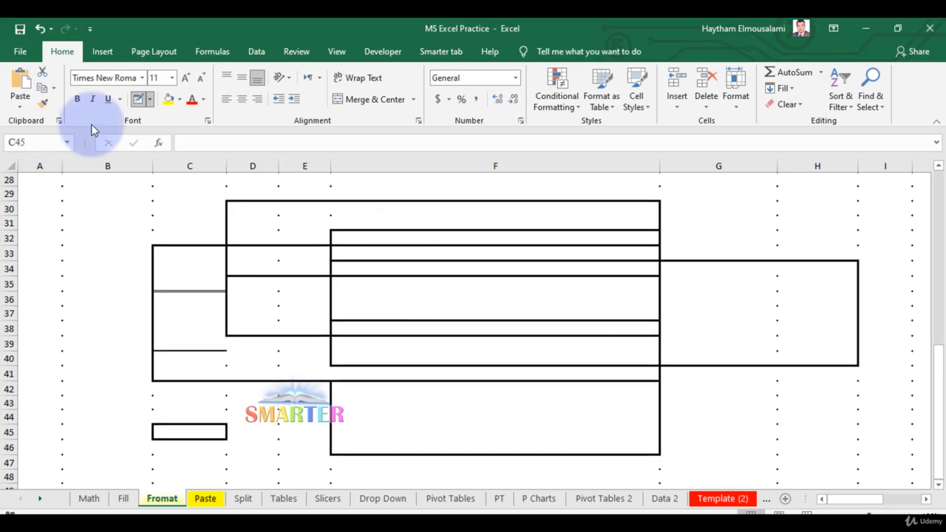
Draw a black border grid over the range B32:G46 with Draw Border Grid.
click(150, 99)
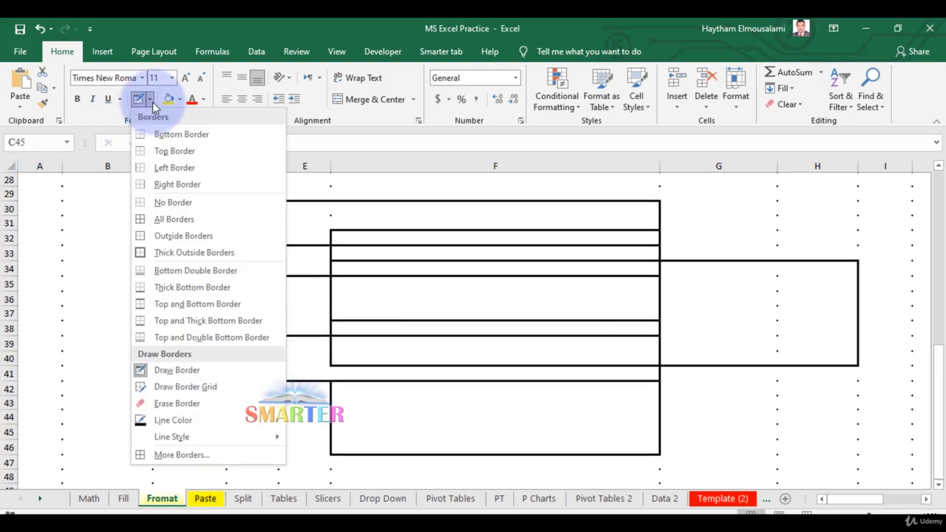
click(215, 370)
mouse_move(152, 248)
mouse_down()
mouse_move(222, 274)
mouse_move(395, 397)
mouse_move(692, 439)
mouse_up()
Set the border line color to red and draw a border grid over the empty cells D19:G25.
scroll(633, 348, up, 8)
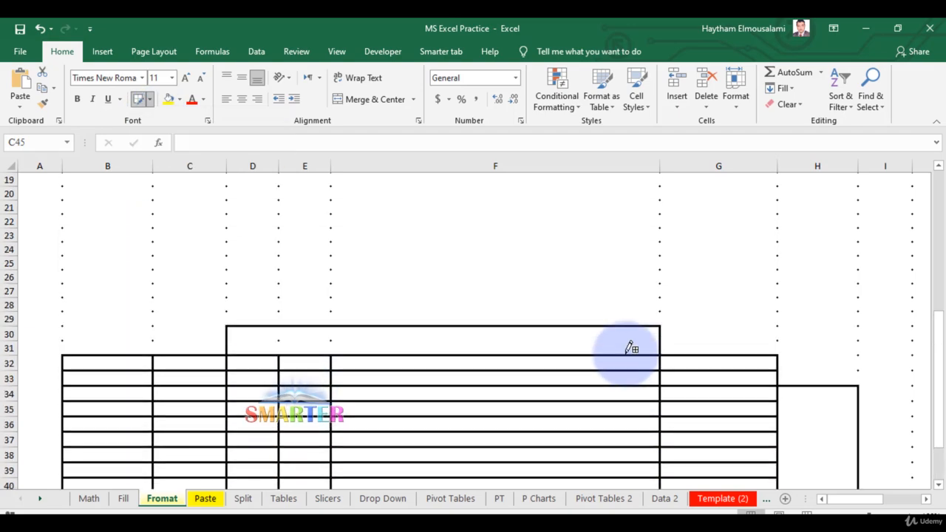
scroll(570, 332, down, 3)
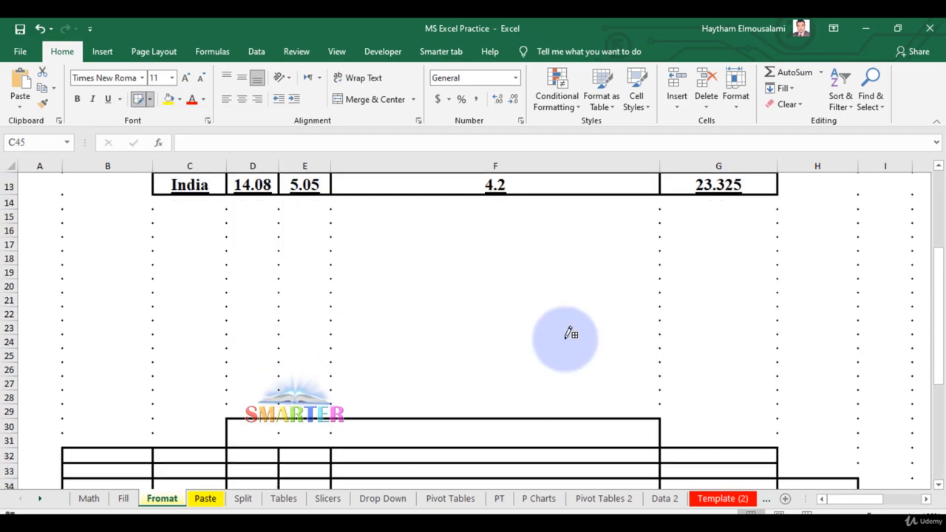
click(150, 102)
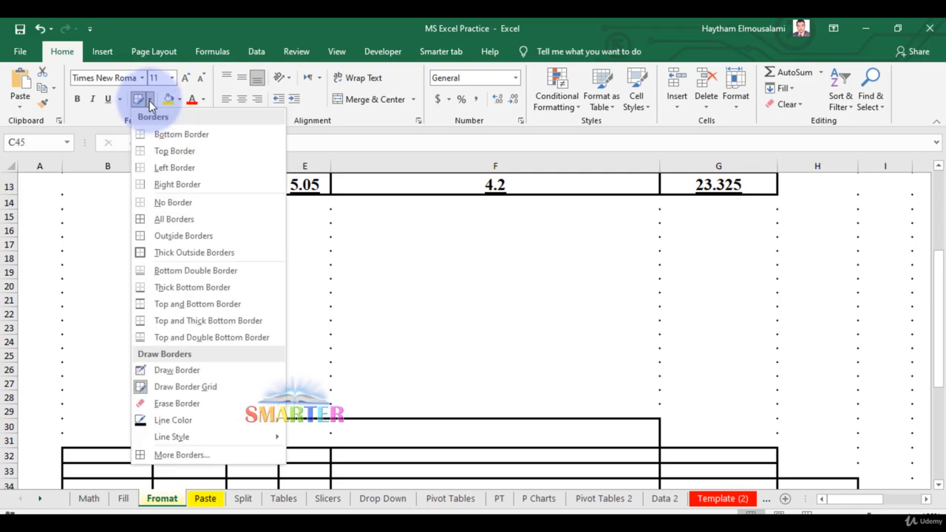
mouse_move(224, 420)
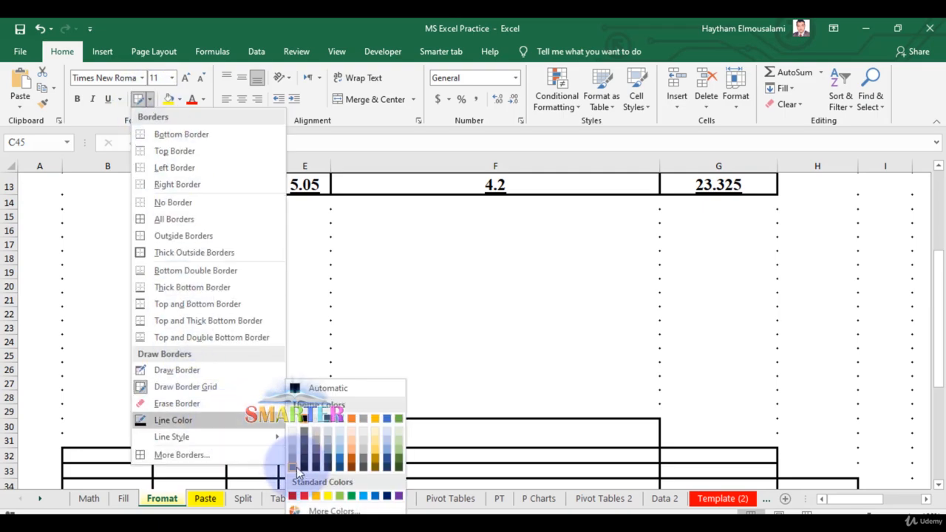
click(295, 495)
mouse_move(273, 264)
mouse_down()
mouse_move(539, 333)
mouse_move(715, 359)
mouse_up()
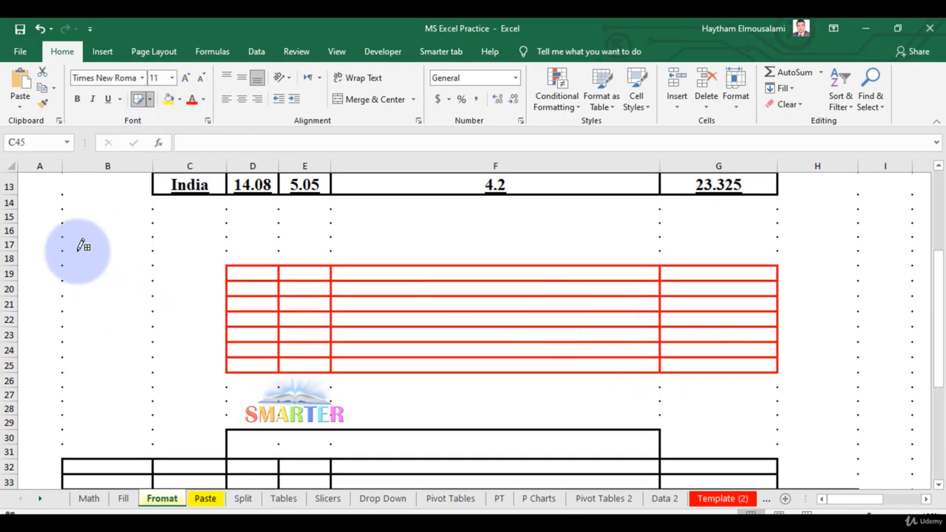
Draw two more red border grids over the ranges B18:C27 and I18:I25.
drag(87, 255, 162, 389)
scroll(503, 334, up, 1)
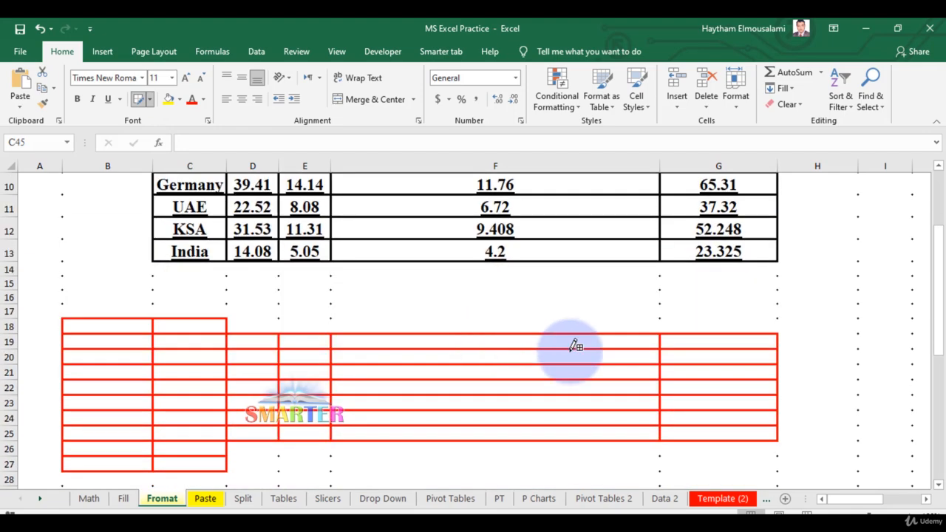
mouse_move(886, 320)
mouse_down()
mouse_move(878, 447)
mouse_move(887, 432)
mouse_up()
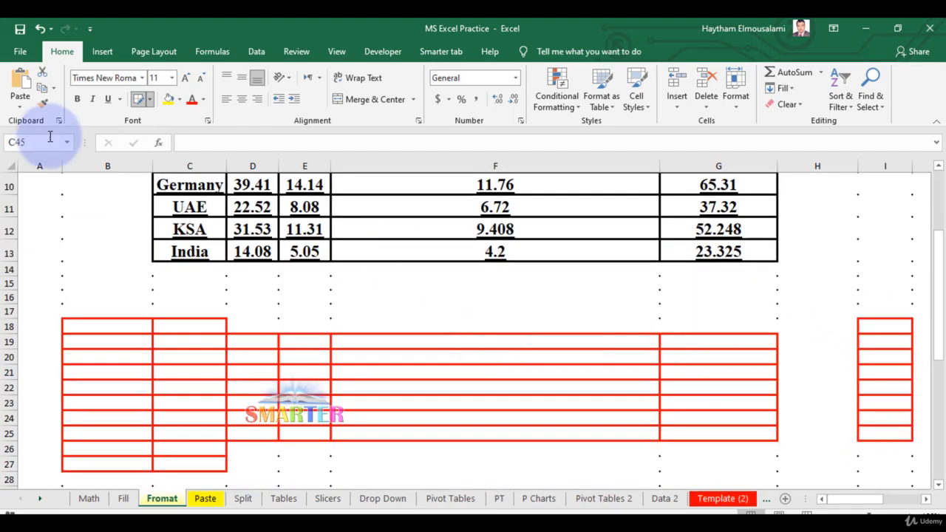
Set the border line style to thick dashed and draw a border grid over the empty cells D71:F80.
click(150, 99)
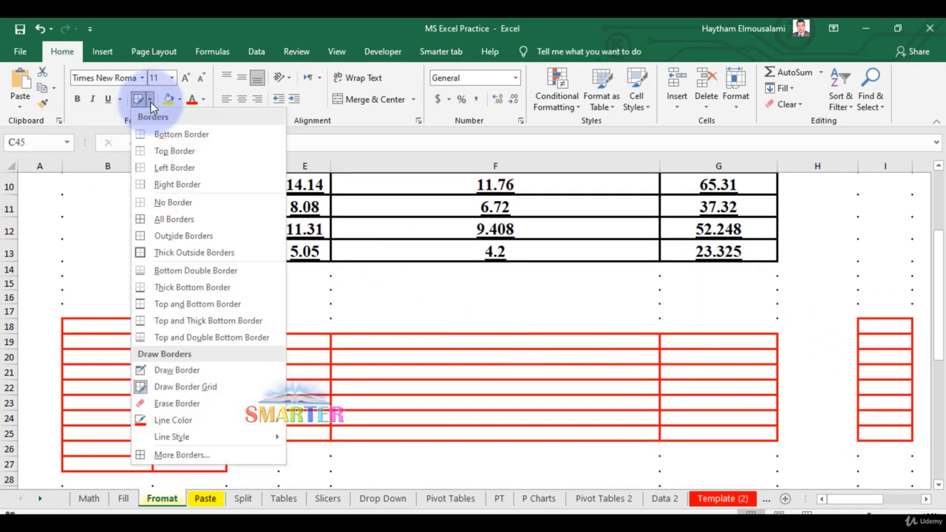
mouse_move(278, 443)
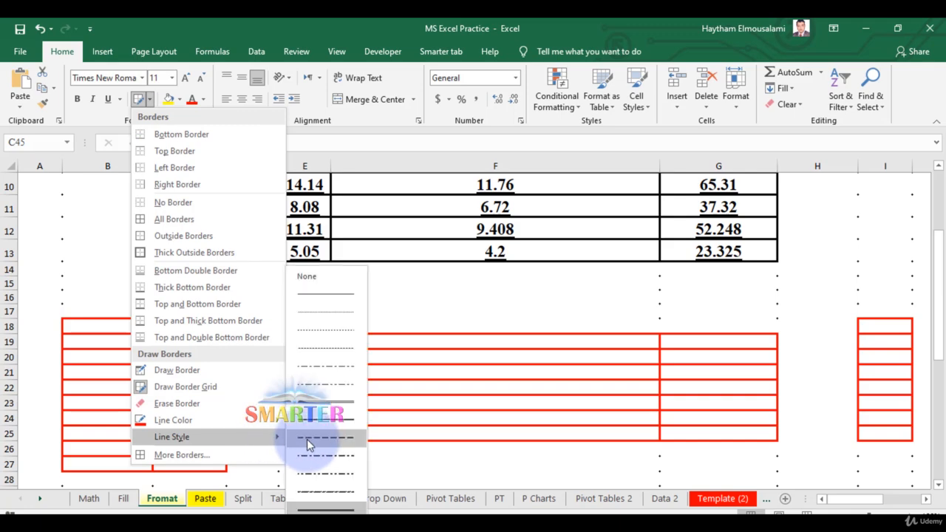
click(307, 401)
scroll(418, 321, down, 19)
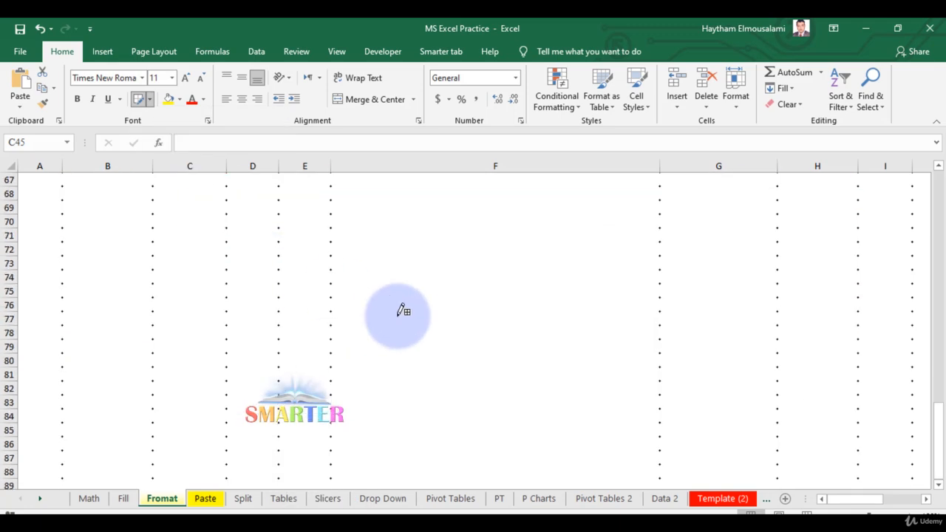
mouse_move(229, 231)
mouse_down()
mouse_move(486, 363)
mouse_move(365, 384)
mouse_up()
Set the border line style to dash-dot and draw a border grid over the empty cells D84:F94.
click(153, 99)
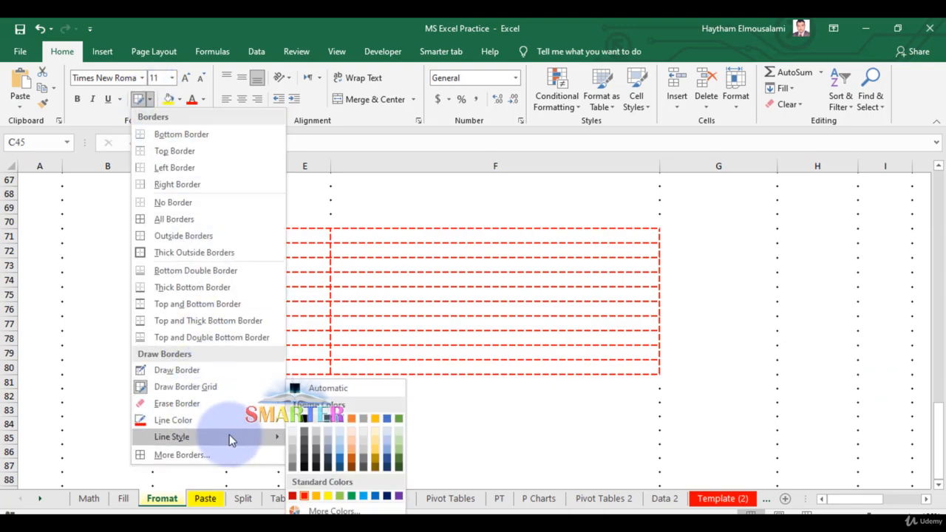
mouse_move(232, 436)
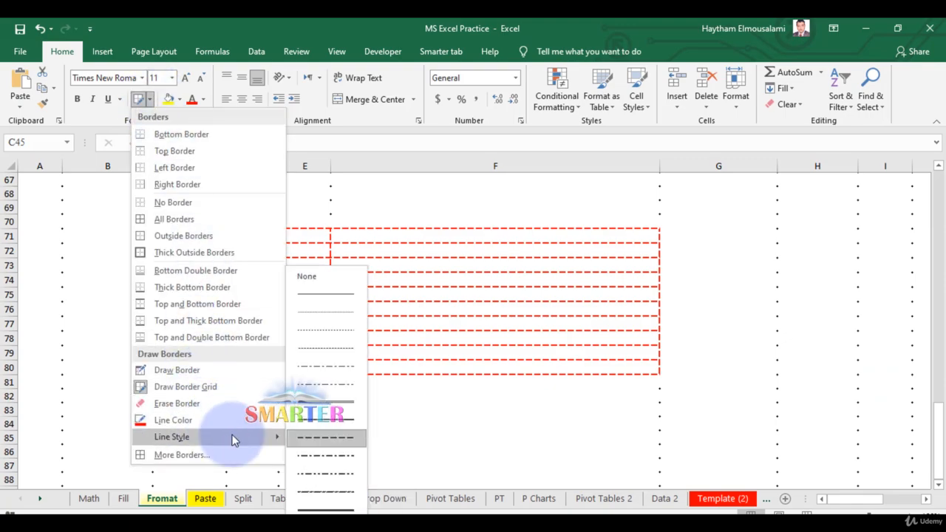
click(336, 466)
scroll(318, 295, down, 4)
drag(227, 246, 563, 383)
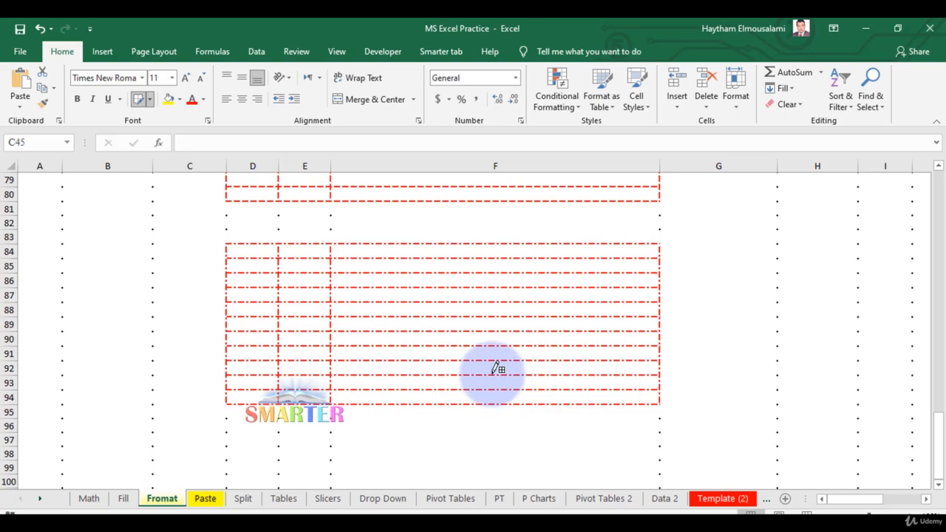
Set the border line style to double and draw a border grid over the range E94:F103.
click(150, 102)
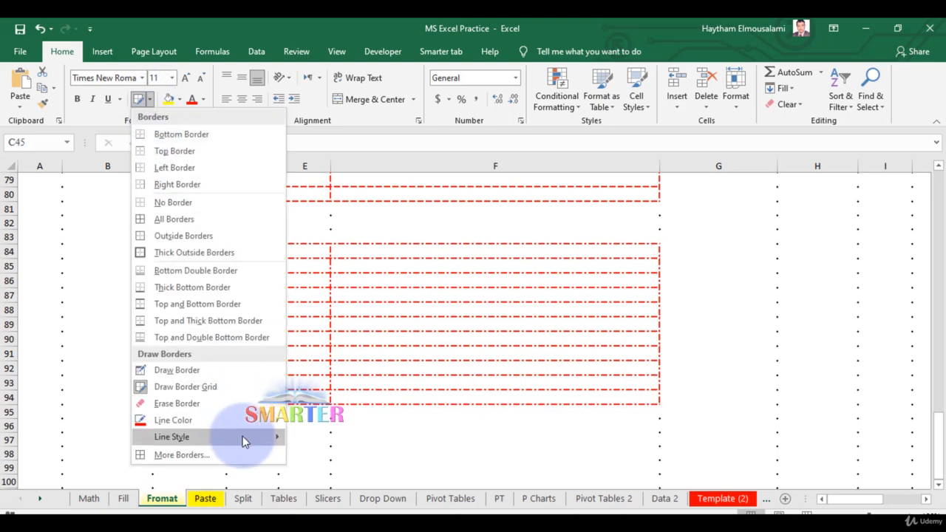
mouse_move(246, 437)
click(323, 401)
scroll(388, 296, down, 3)
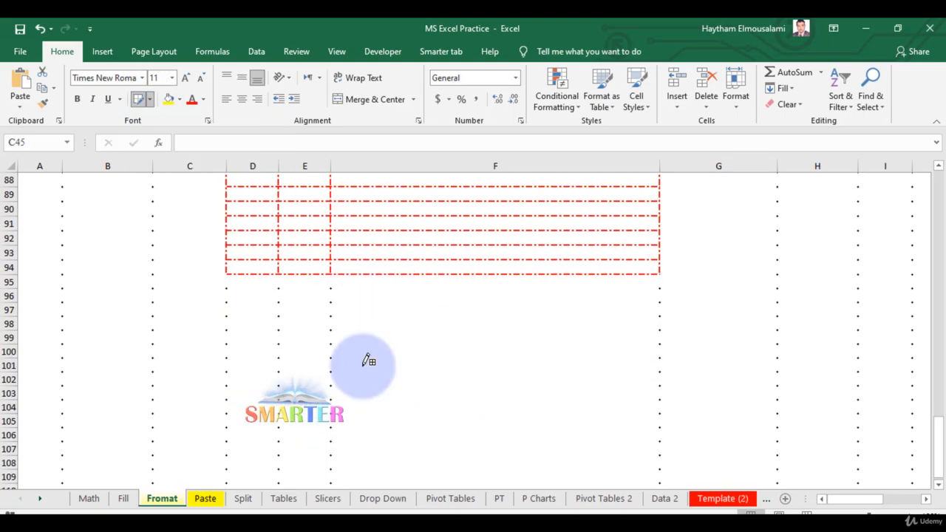
scroll(363, 362, up, 1)
drag(286, 310, 515, 433)
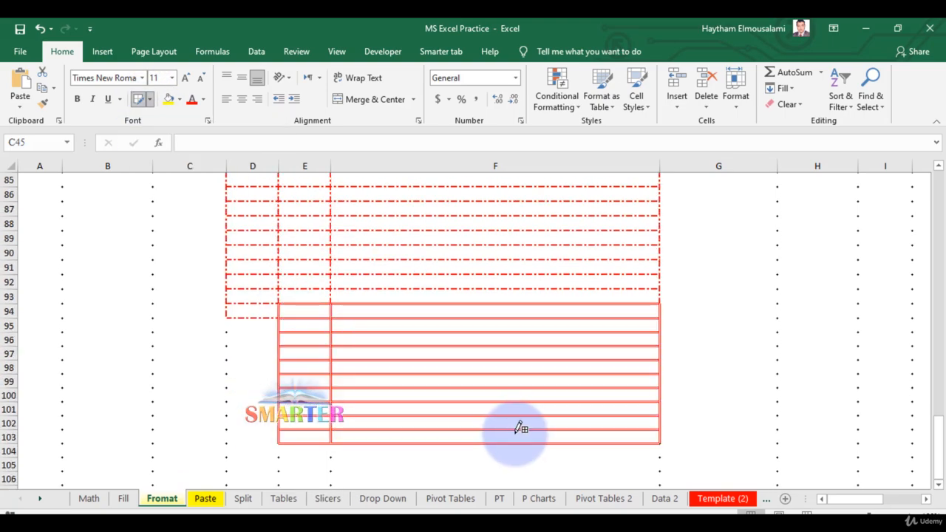
Examine the line styles, colors and presets in the Format Cells border settings for C45, then close them without changes.
click(150, 102)
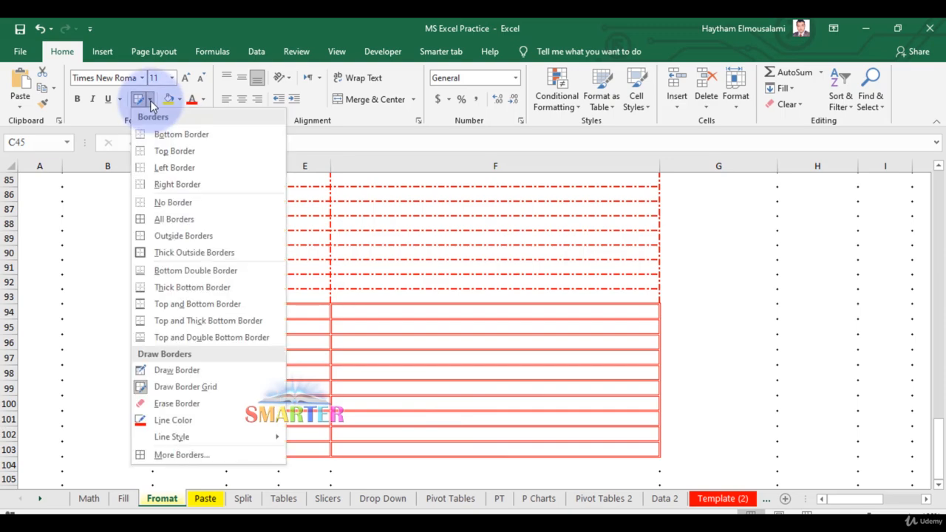
click(219, 453)
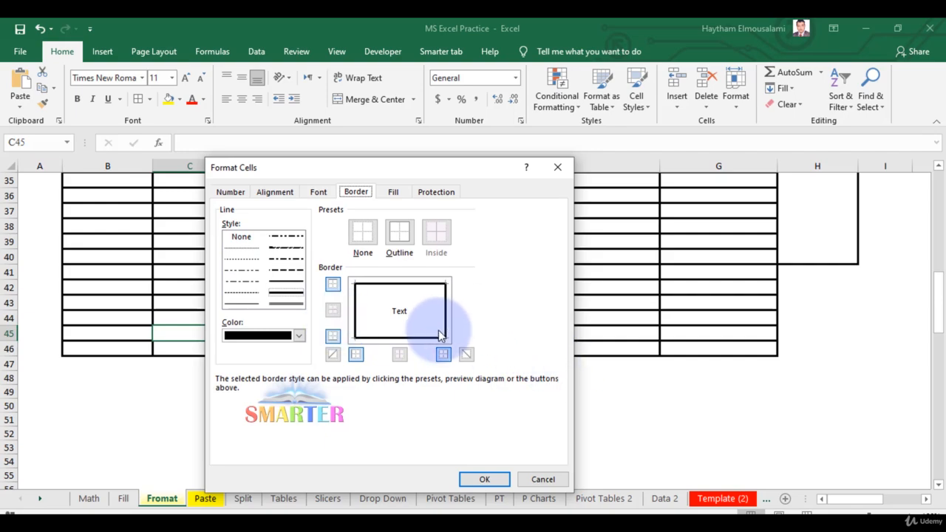
click(543, 479)
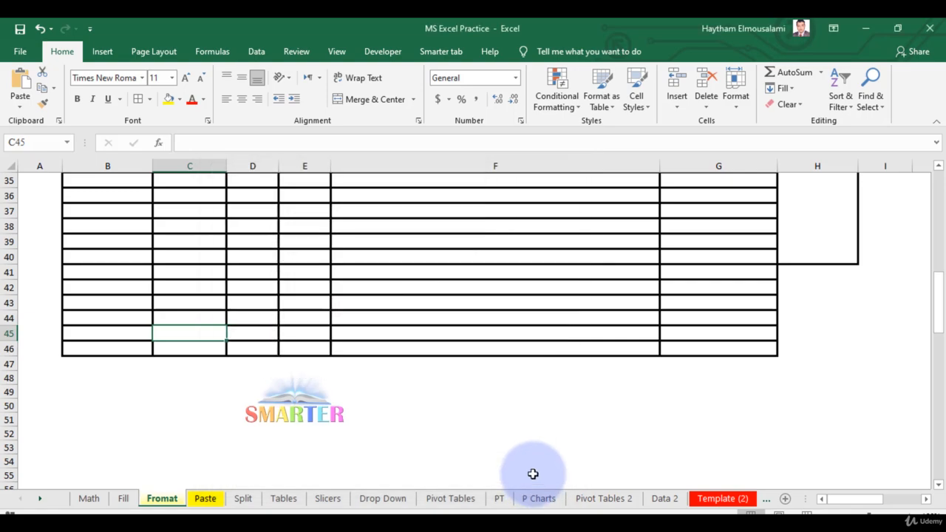
Remove all borders from the country sales table by applying No Border to B7:H14.
scroll(475, 353, up, 11)
scroll(473, 356, down, 1)
scroll(114, 205, down, 1)
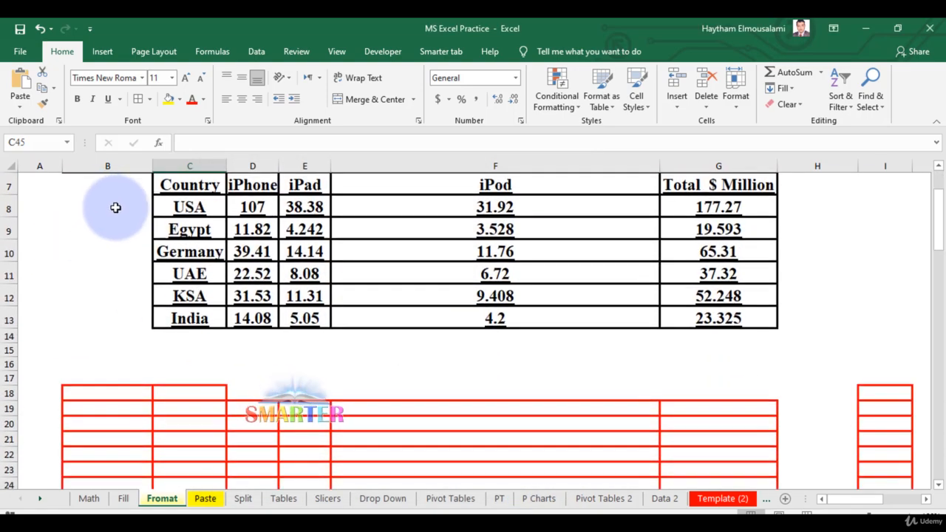
scroll(125, 271, up, 1)
drag(111, 238, 787, 387)
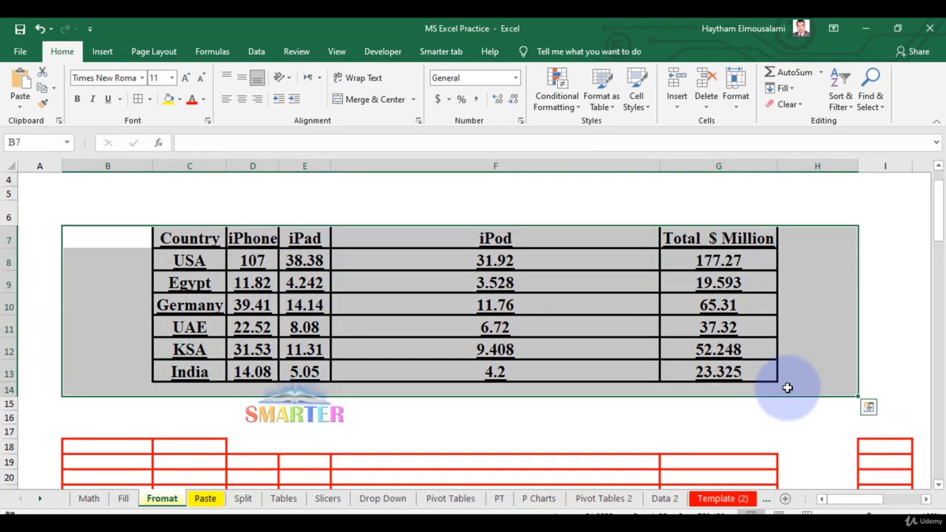
click(152, 99)
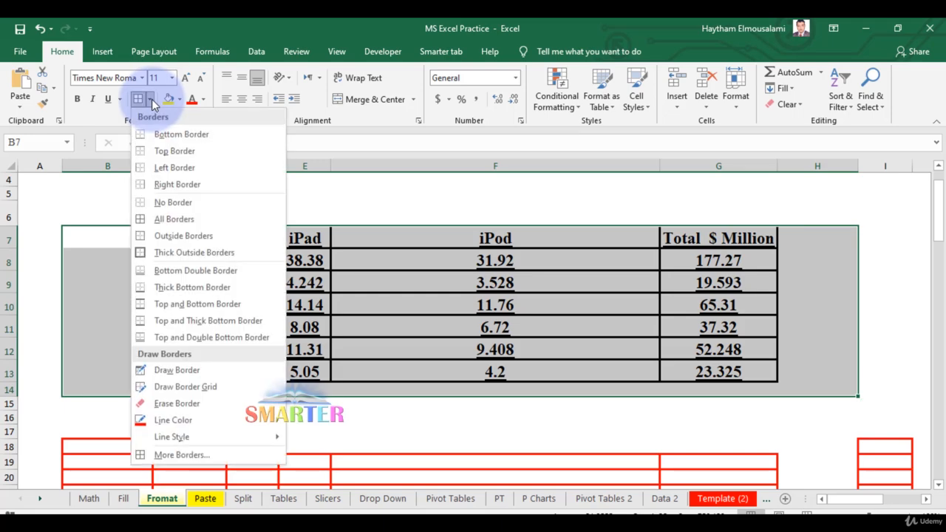
click(170, 197)
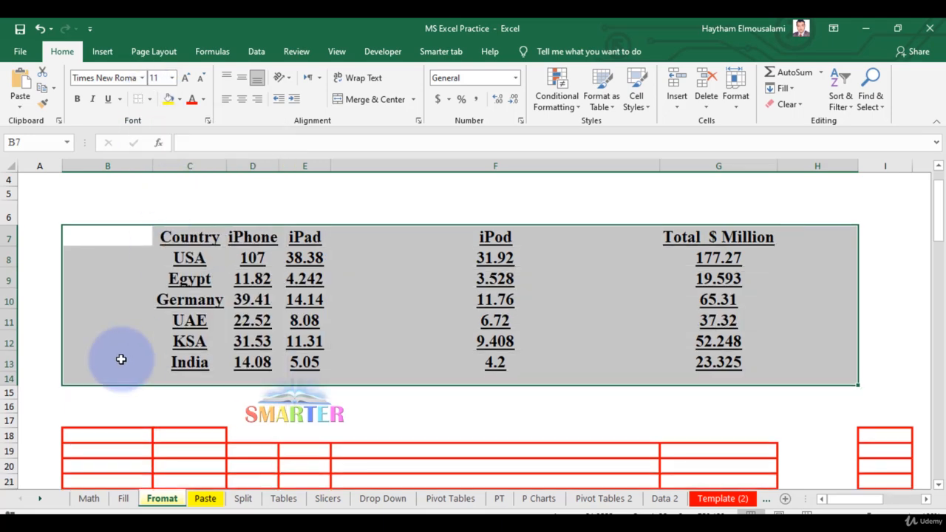
click(85, 320)
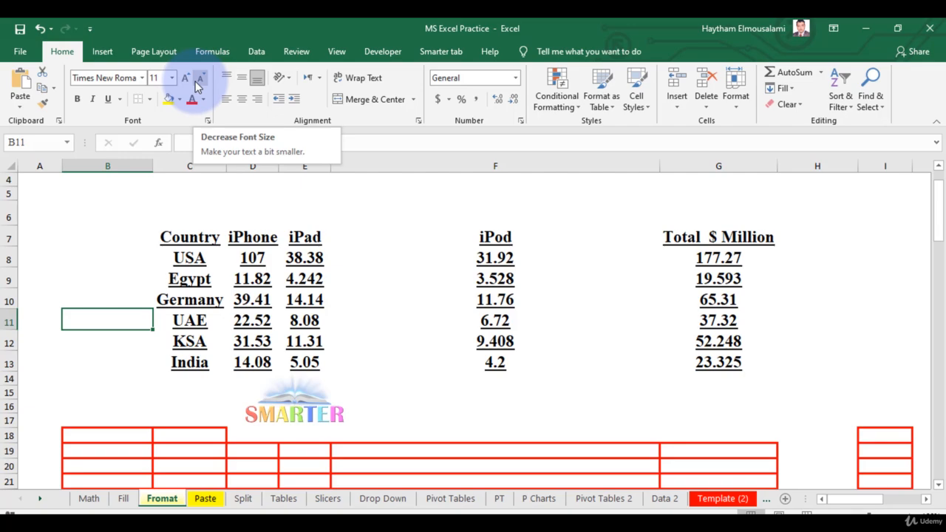
click(151, 100)
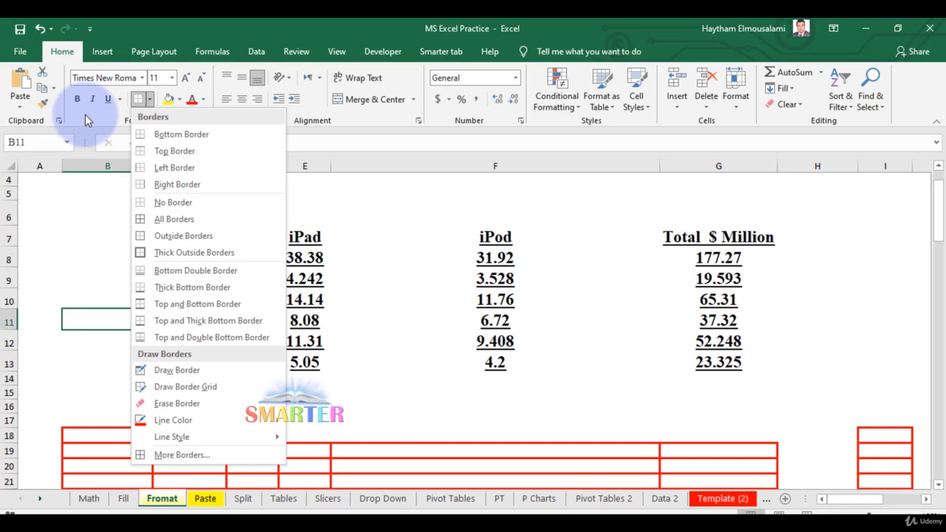
click(119, 101)
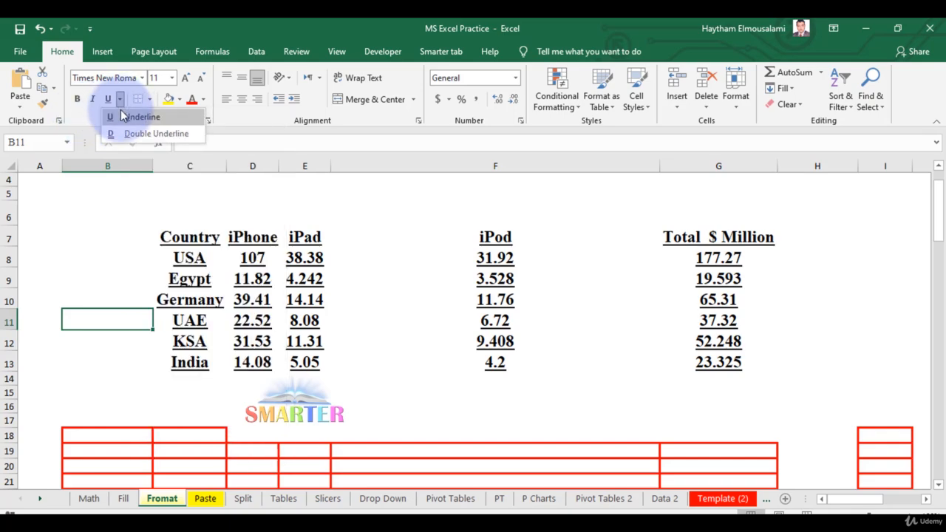
click(230, 208)
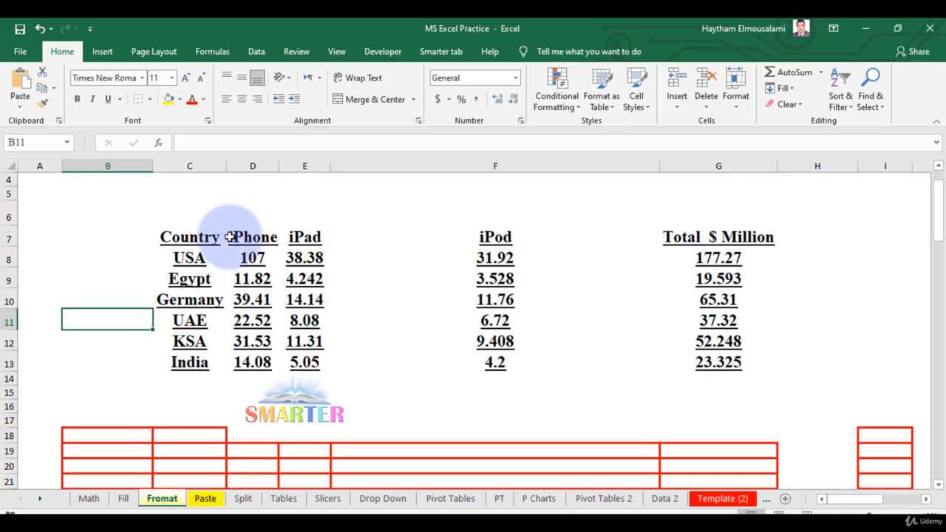
click(179, 101)
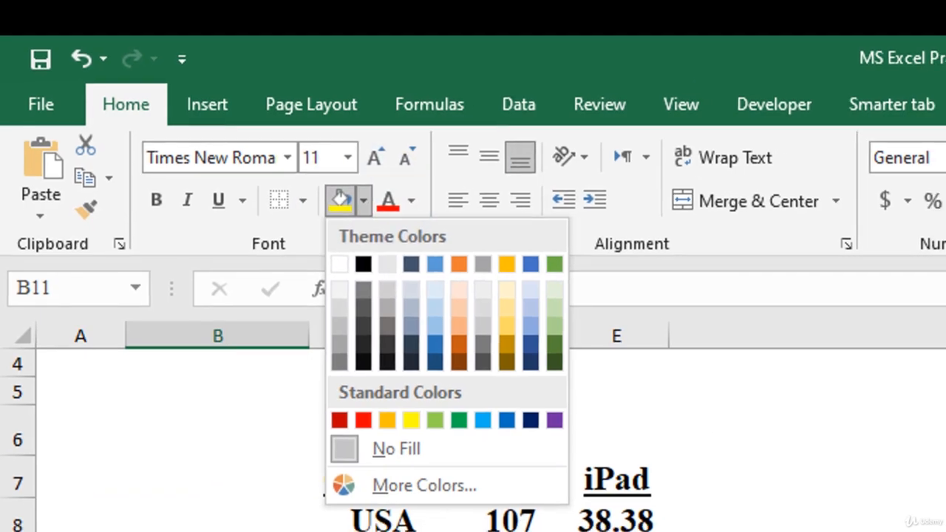
click(697, 451)
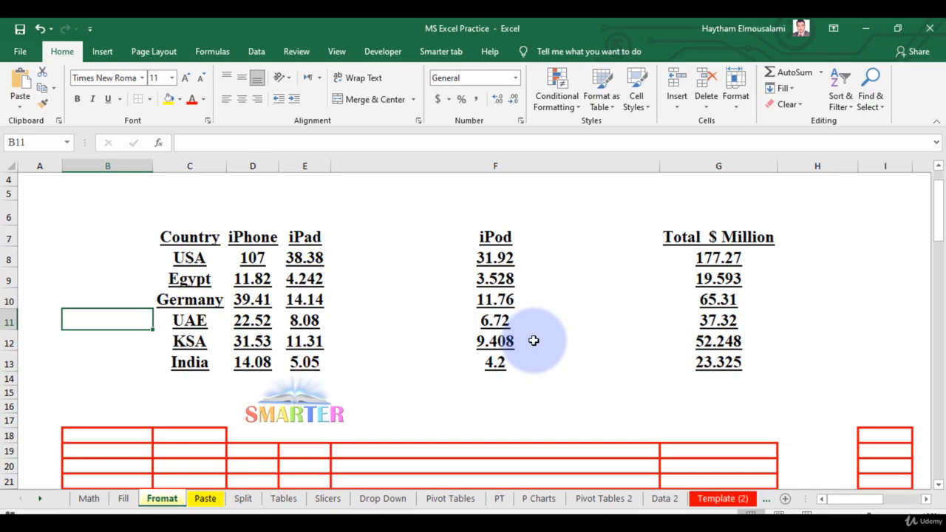
Fill the header row C7:G7 of the country sales table with standard Dark Blue and set its font color to white.
click(179, 237)
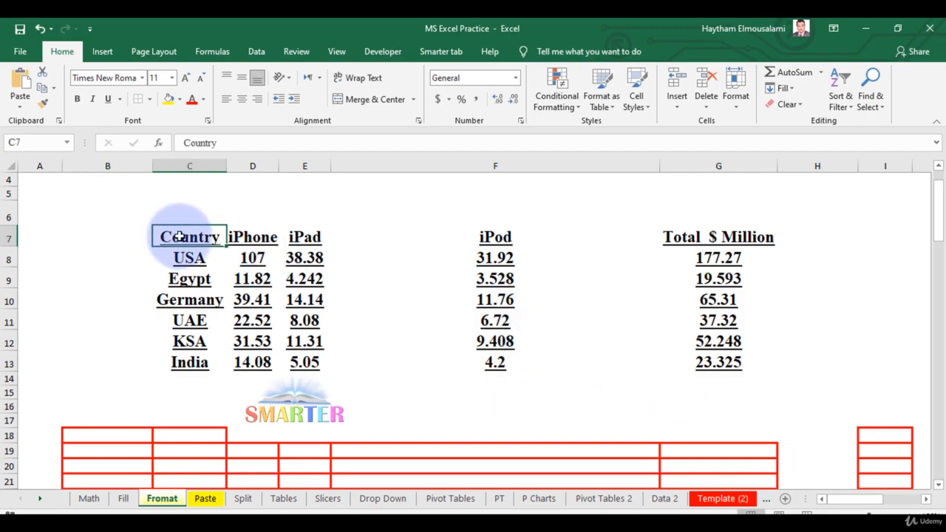
drag(179, 236, 739, 236)
click(179, 100)
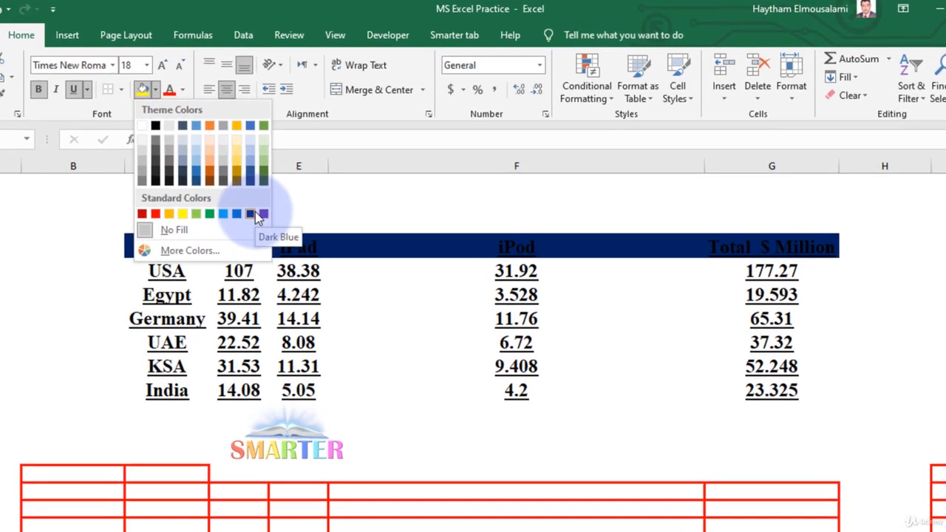
click(265, 208)
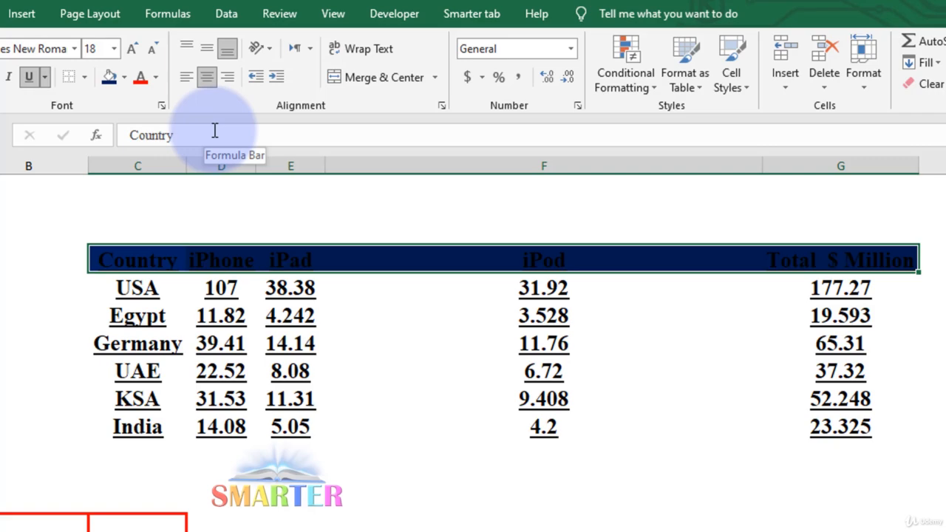
click(157, 78)
click(137, 146)
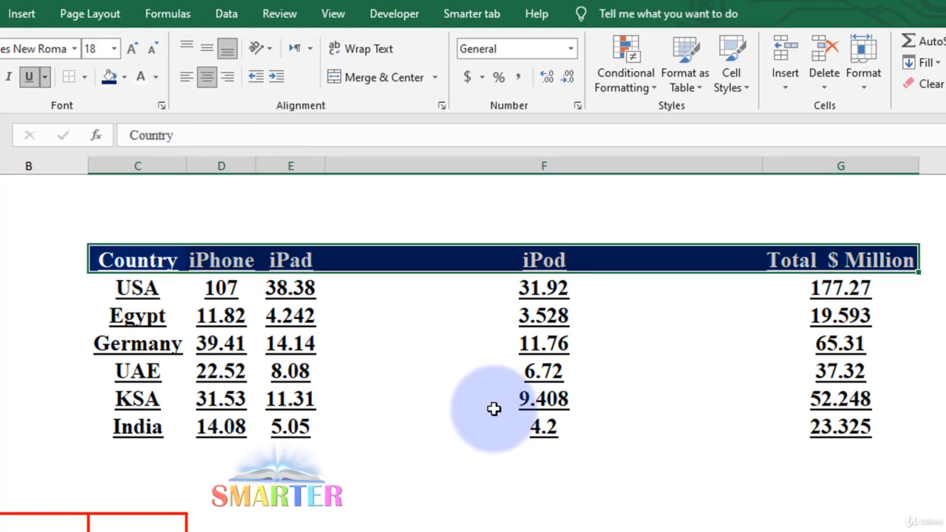
click(493, 407)
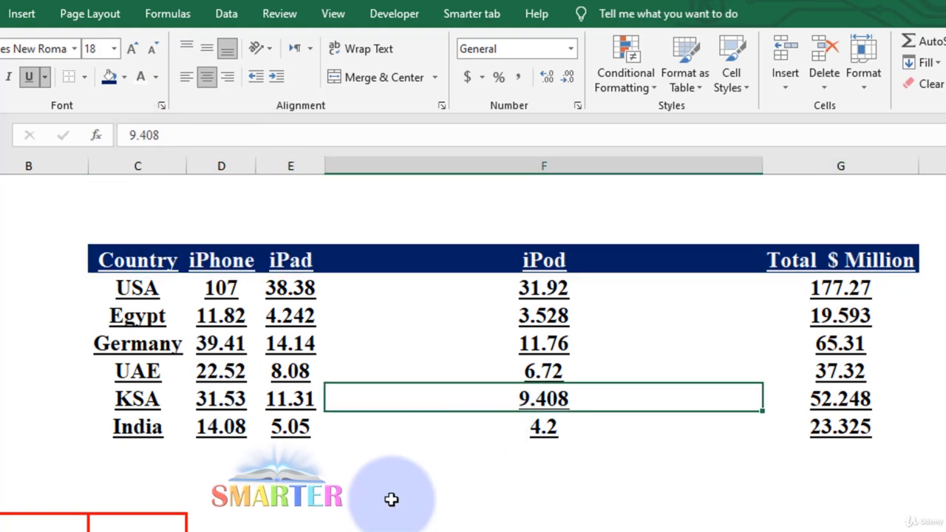
Fill the table's data rows C8:G13 with standard Orange and set their font color to standard Dark Blue.
drag(122, 285, 211, 406)
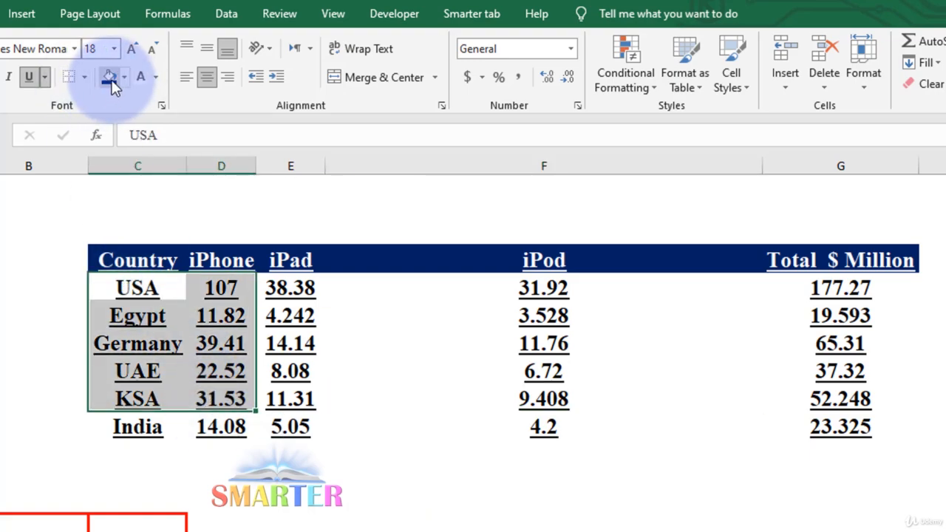
click(129, 305)
drag(126, 289, 874, 422)
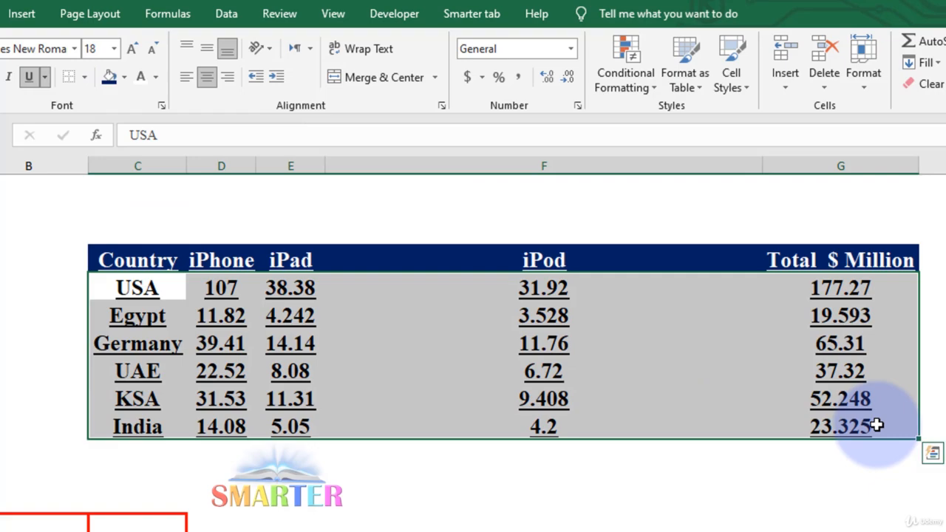
click(124, 77)
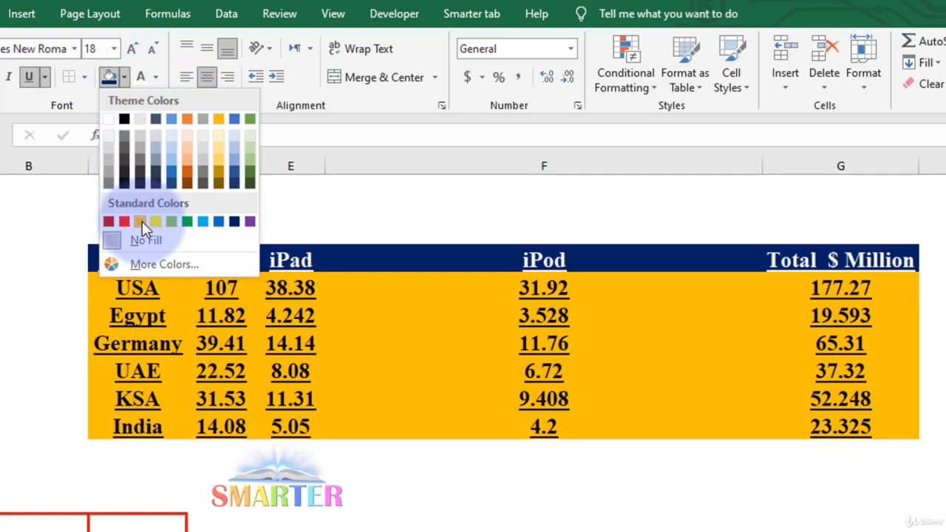
click(141, 221)
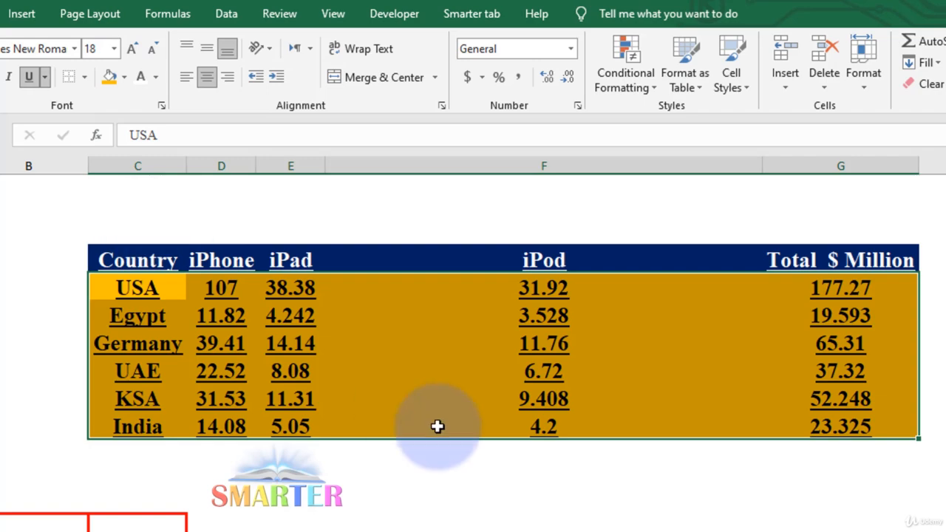
click(156, 78)
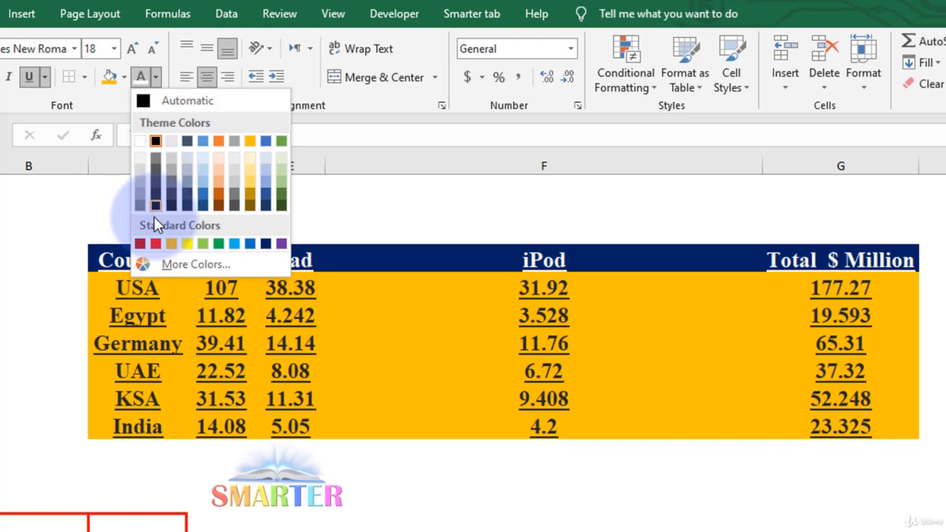
click(264, 245)
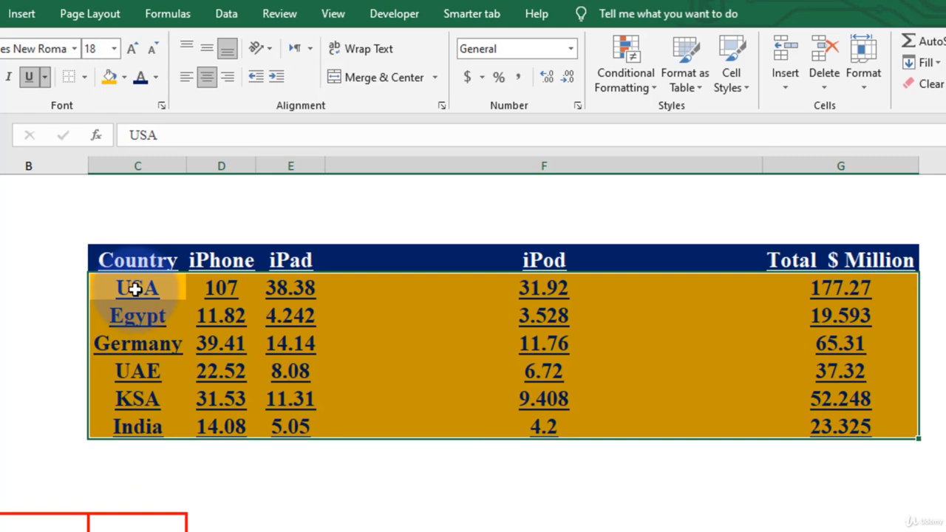
scroll(360, 352, up, 1)
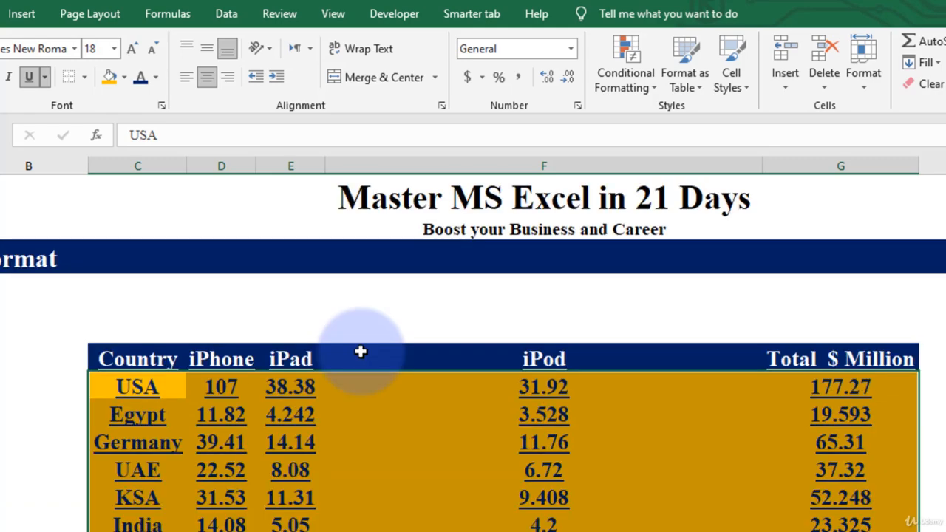